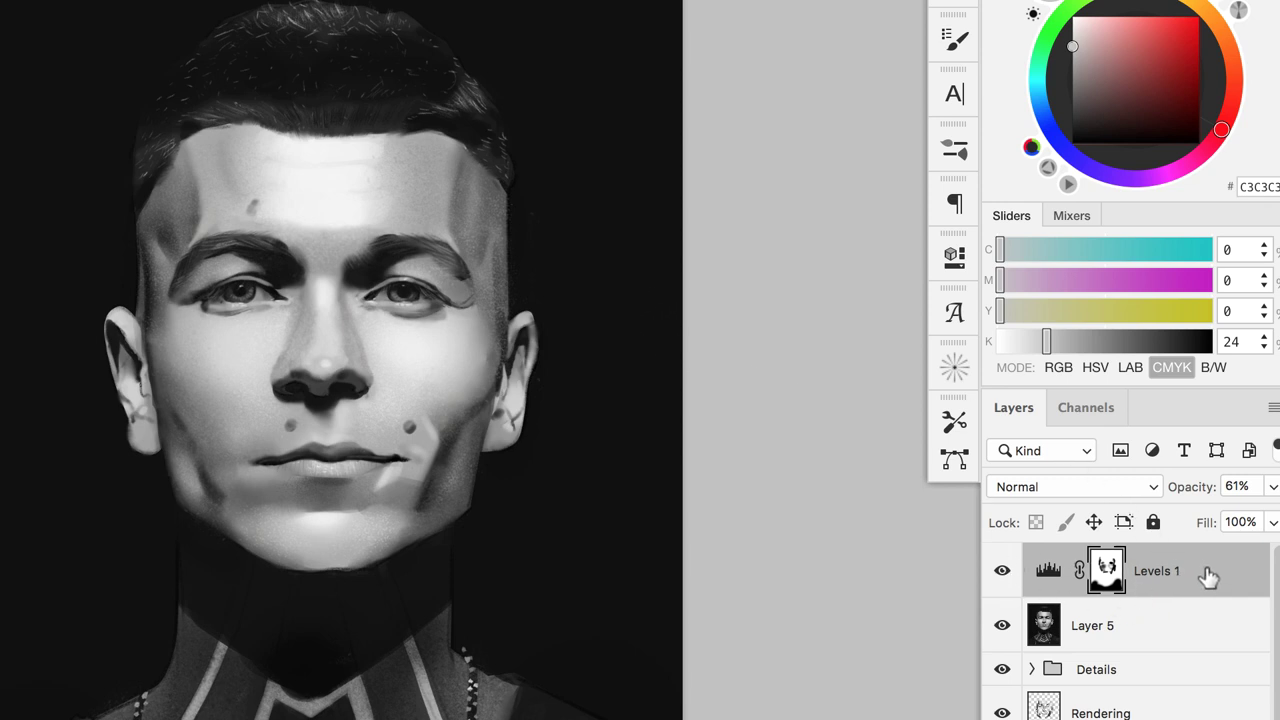
Step: Compare the portrait with the Levels 1 adjustment hidden and shown, and stamp all visible layers into a new top layer
click(1050, 572)
click(1002, 572)
click(1002, 572)
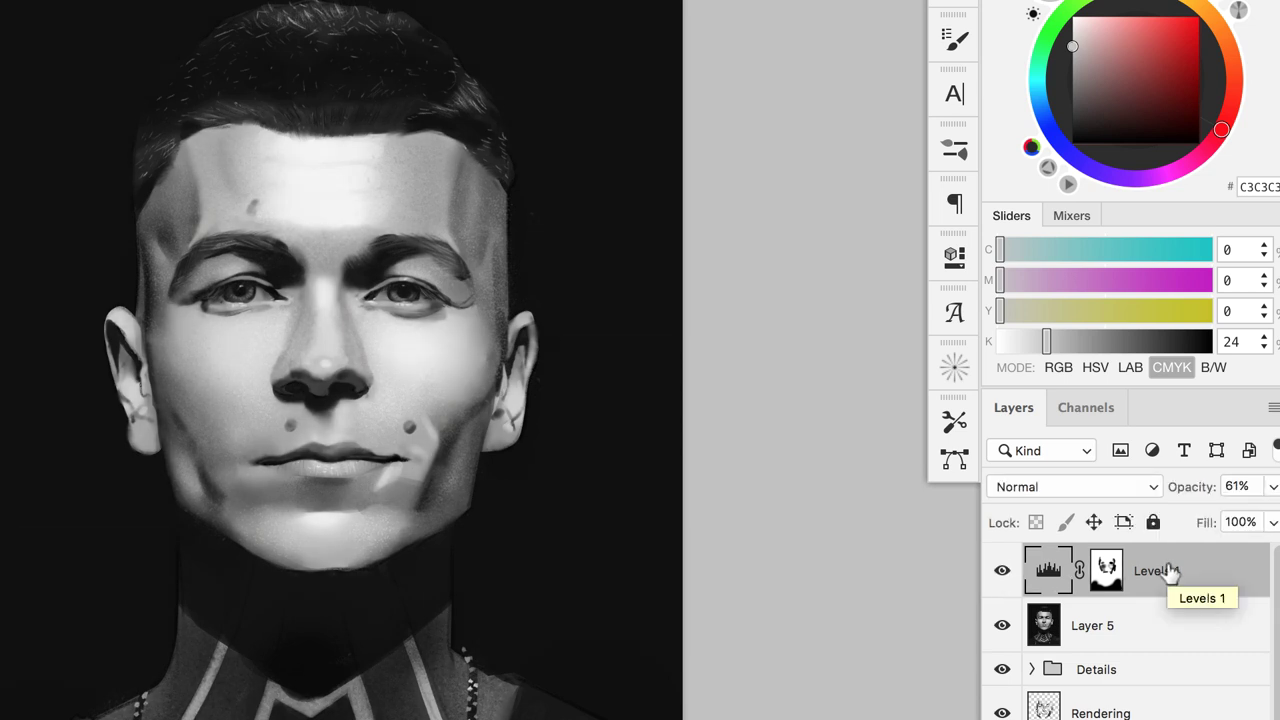
key(ctrl+alt+shift+e)
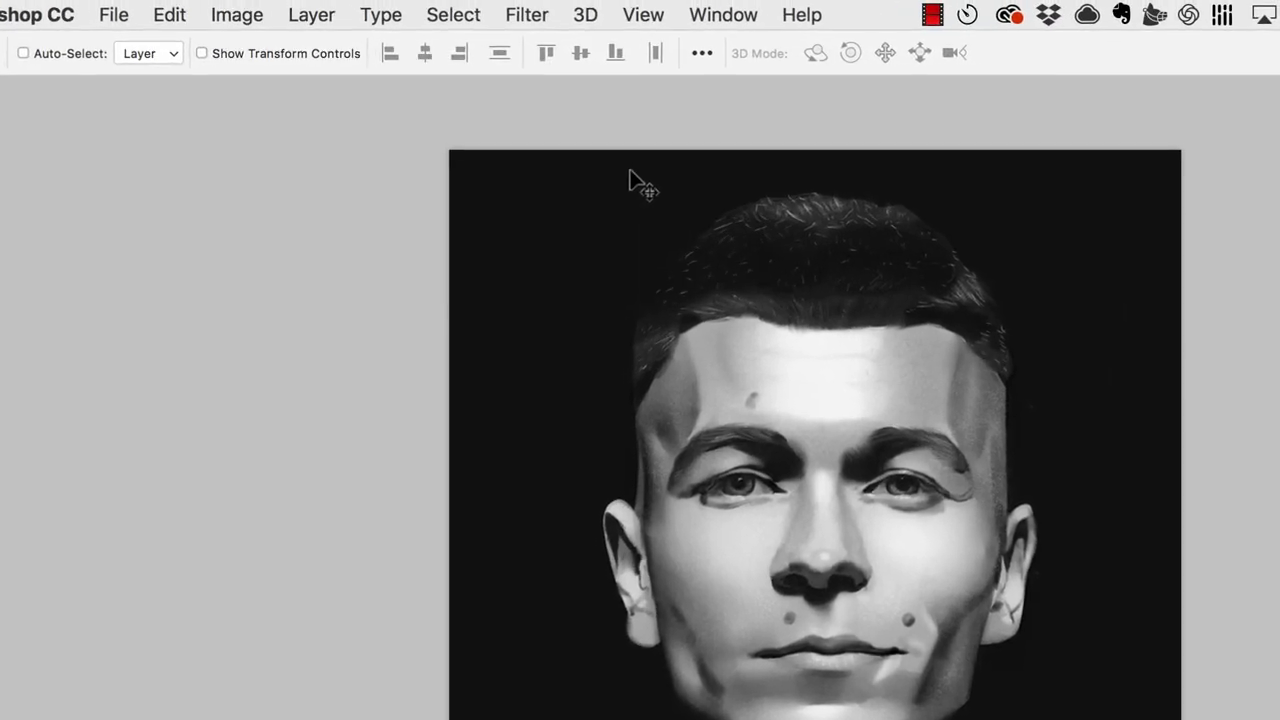
Step: Open the Unsharp Mask filter for the merged layer with the face in close view
click(519, 12)
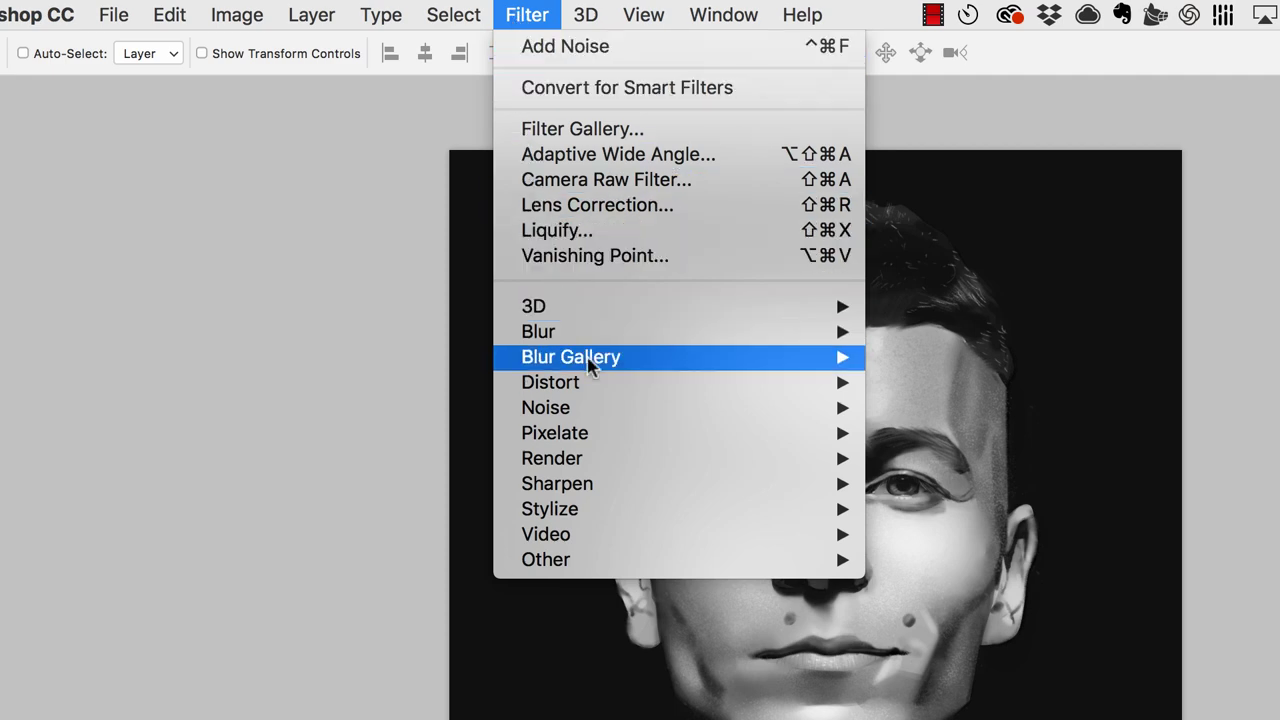
mouse_move(608, 490)
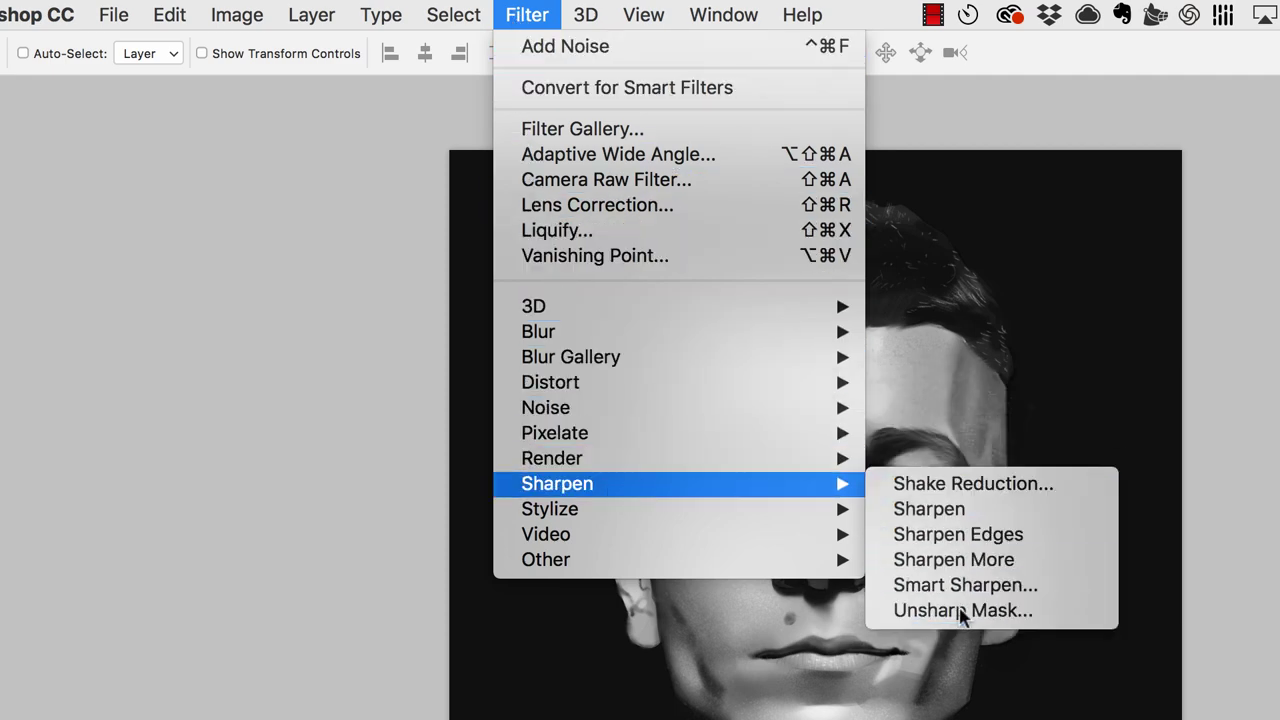
click(960, 612)
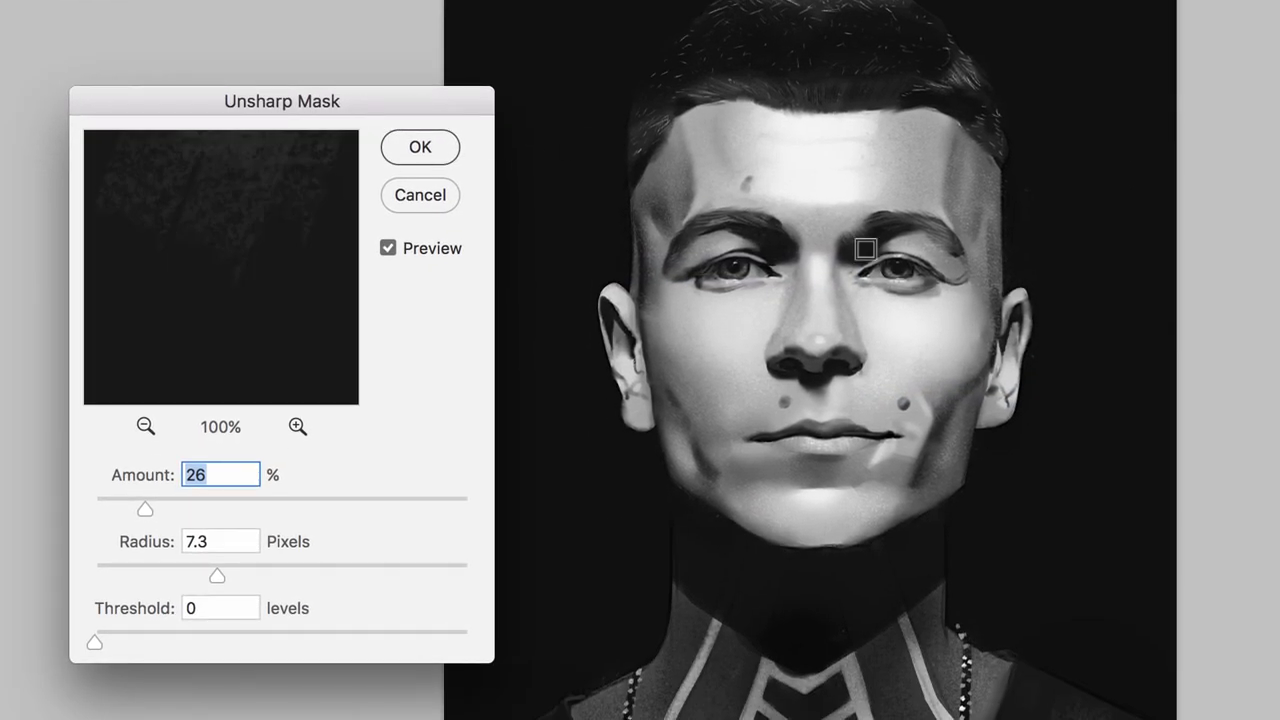
drag(776, 288, 920, 360)
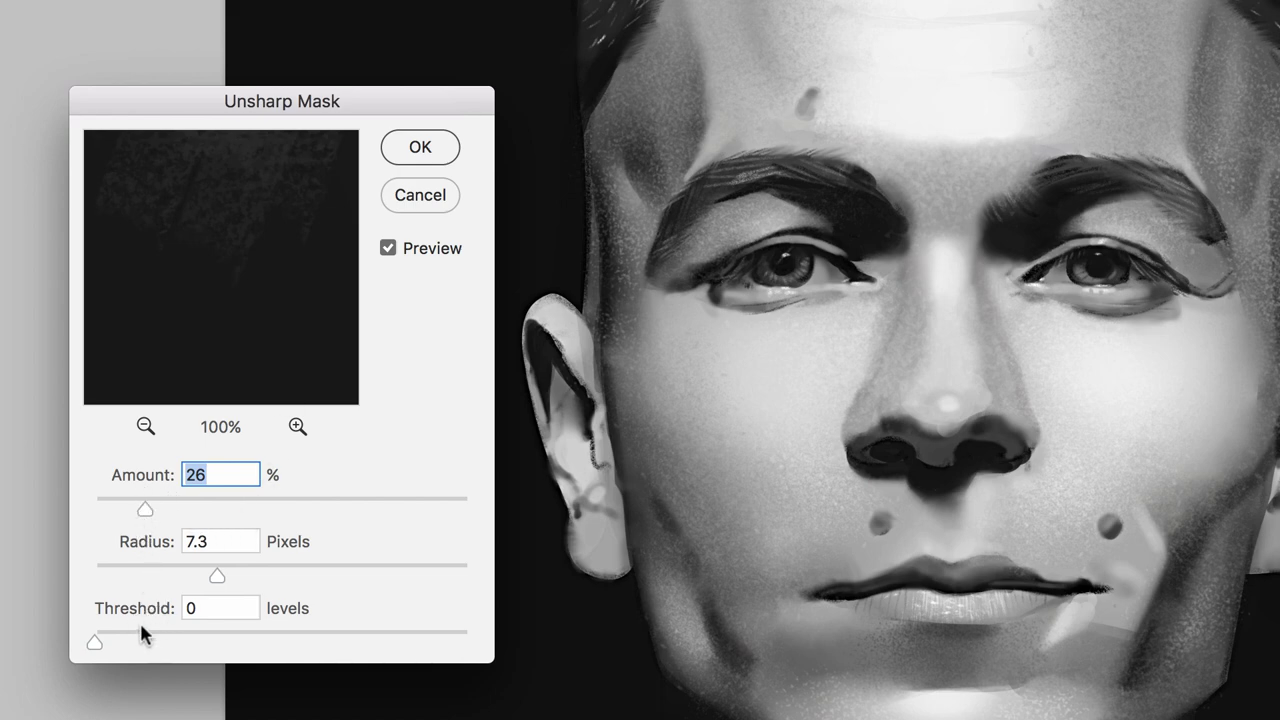
Step: Try an exaggerated Unsharp Mask with an 86% amount, a 45.2-pixel radius and a threshold of 0
mouse_move(108, 647)
mouse_down()
mouse_move(241, 642)
mouse_move(92, 648)
mouse_up()
drag(216, 576, 291, 578)
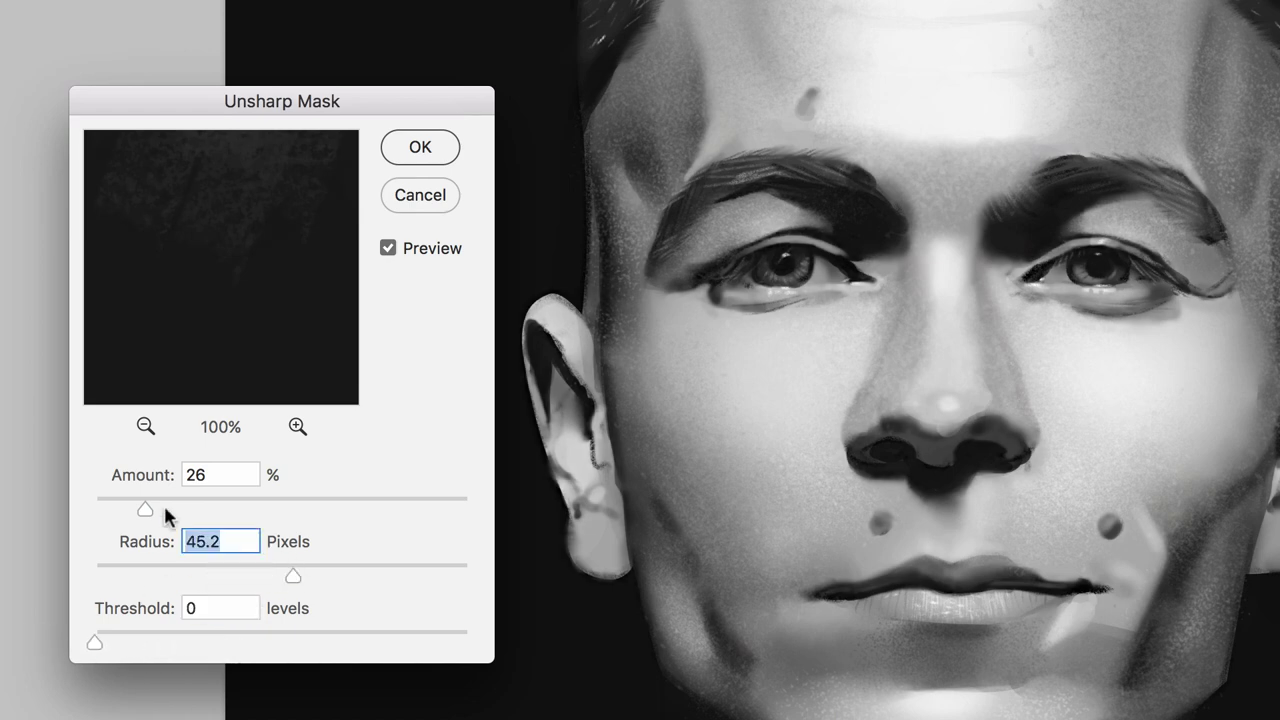
drag(145, 509, 277, 520)
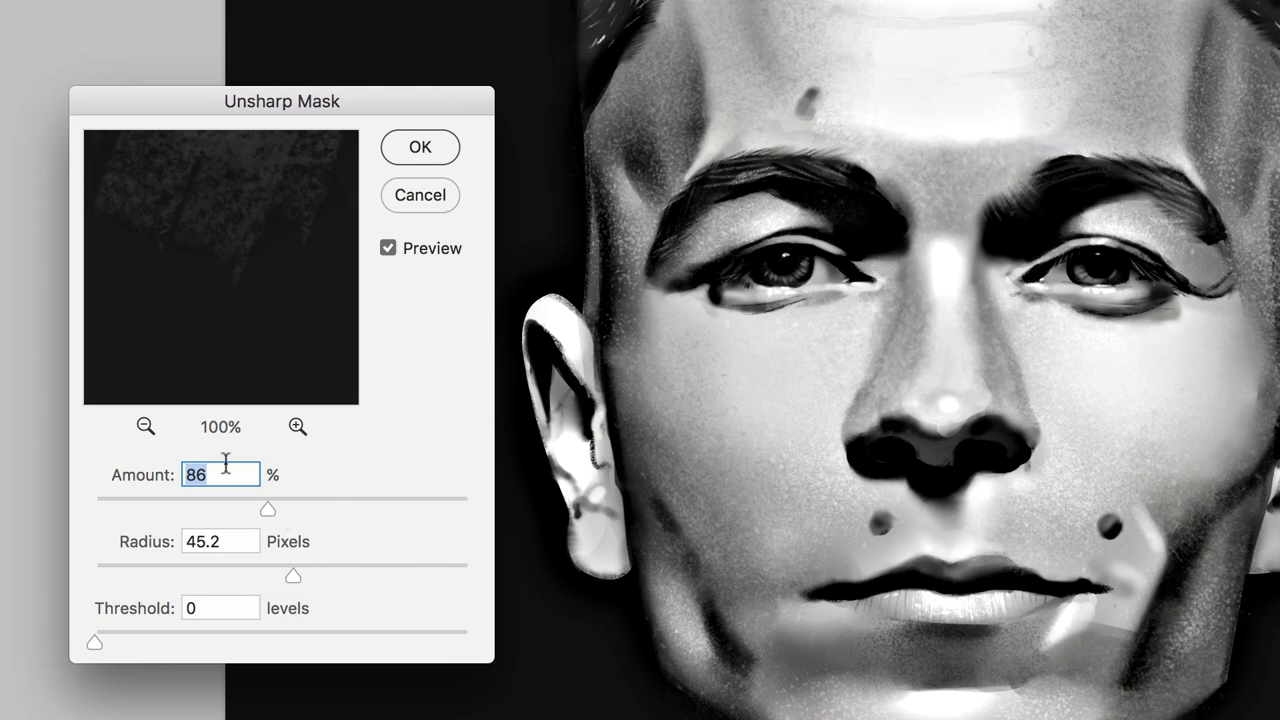
Step: Reduce the sharpening to an amount of 32% and a radius of 2.8 pixels
click(137, 509)
drag(289, 580, 136, 575)
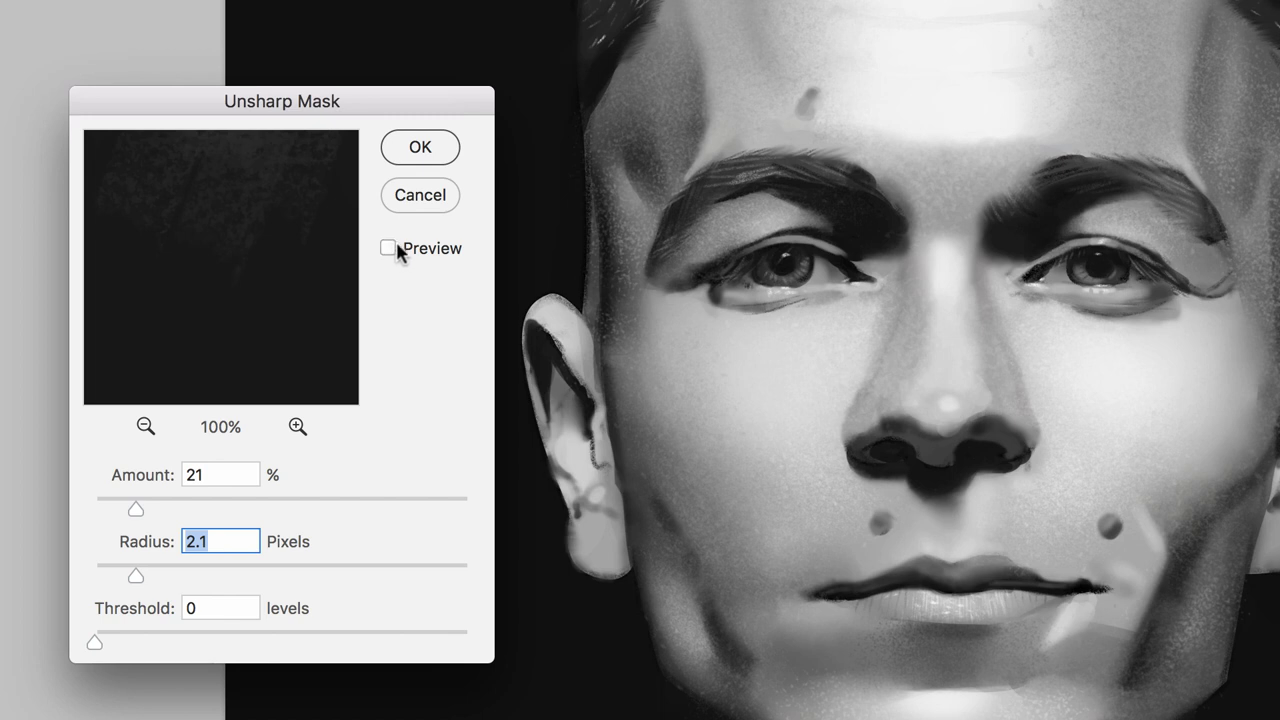
drag(140, 500, 161, 503)
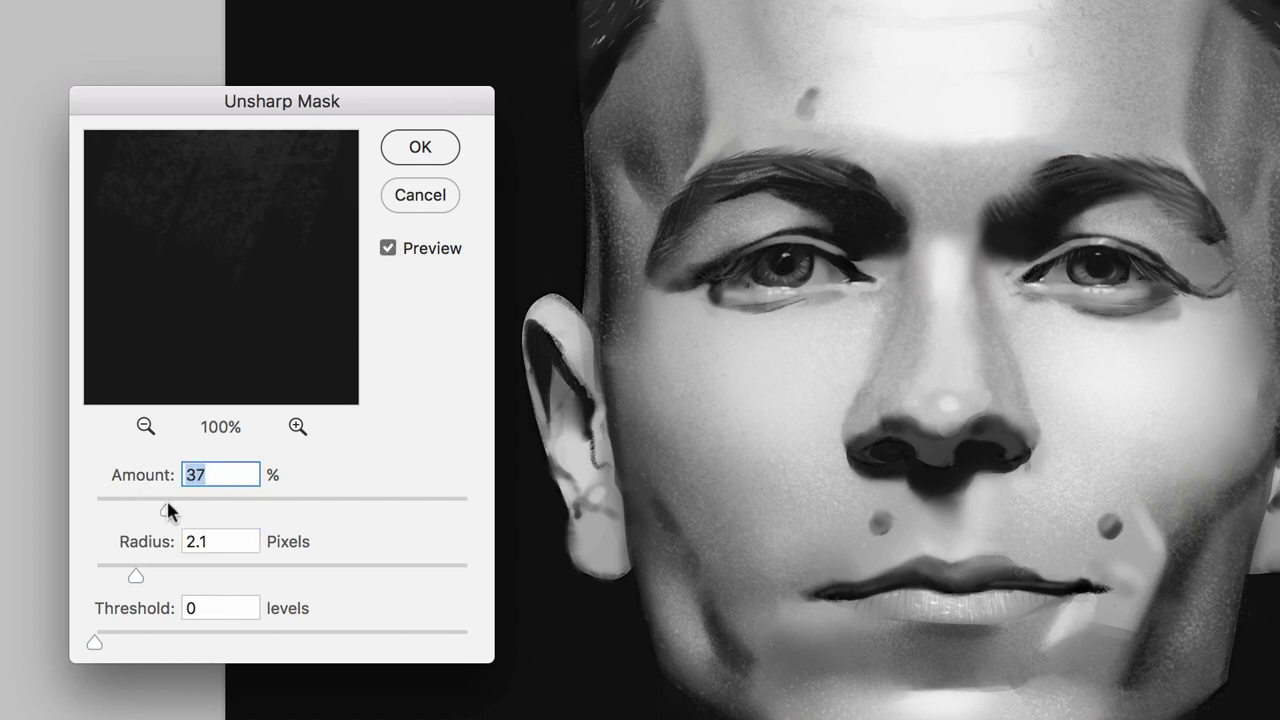
click(156, 571)
drag(156, 572, 150, 575)
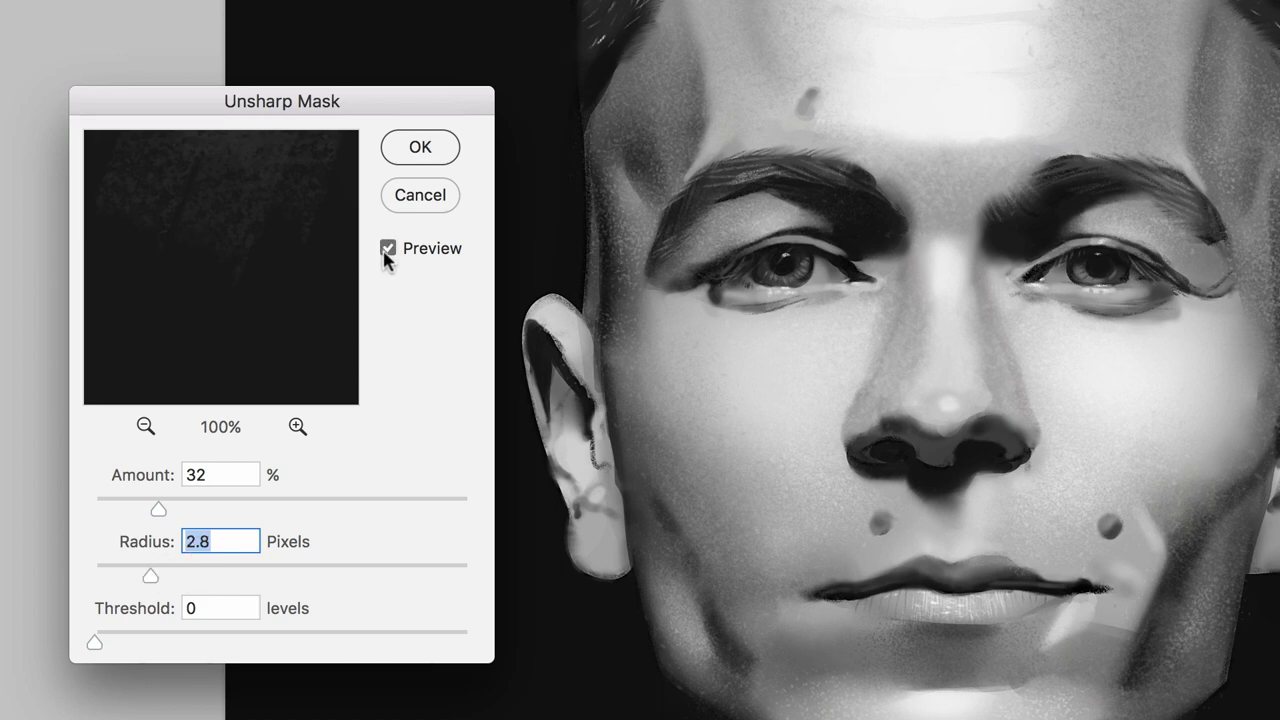
Step: Set the Unsharp Mask radius to 3.3 pixels and the amount to 42%, judging by the eye area
scroll(800, 272, up, 5)
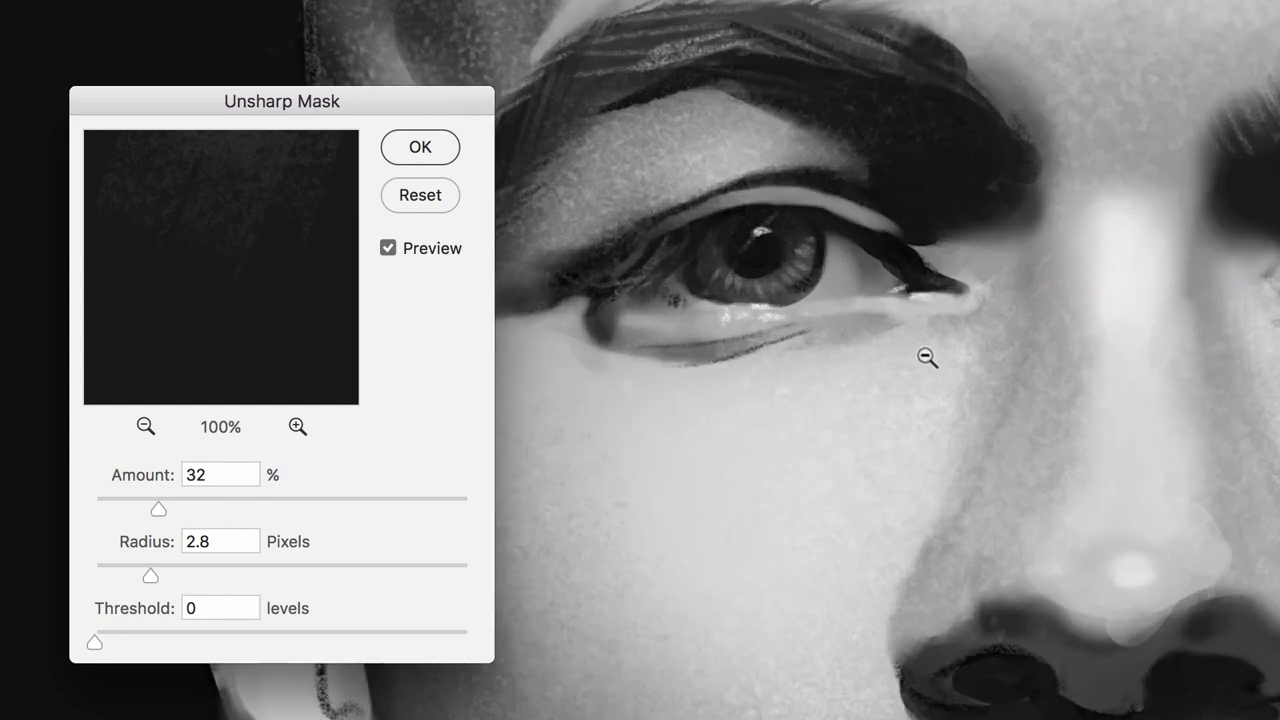
scroll(927, 357, up, 2)
drag(150, 575, 159, 576)
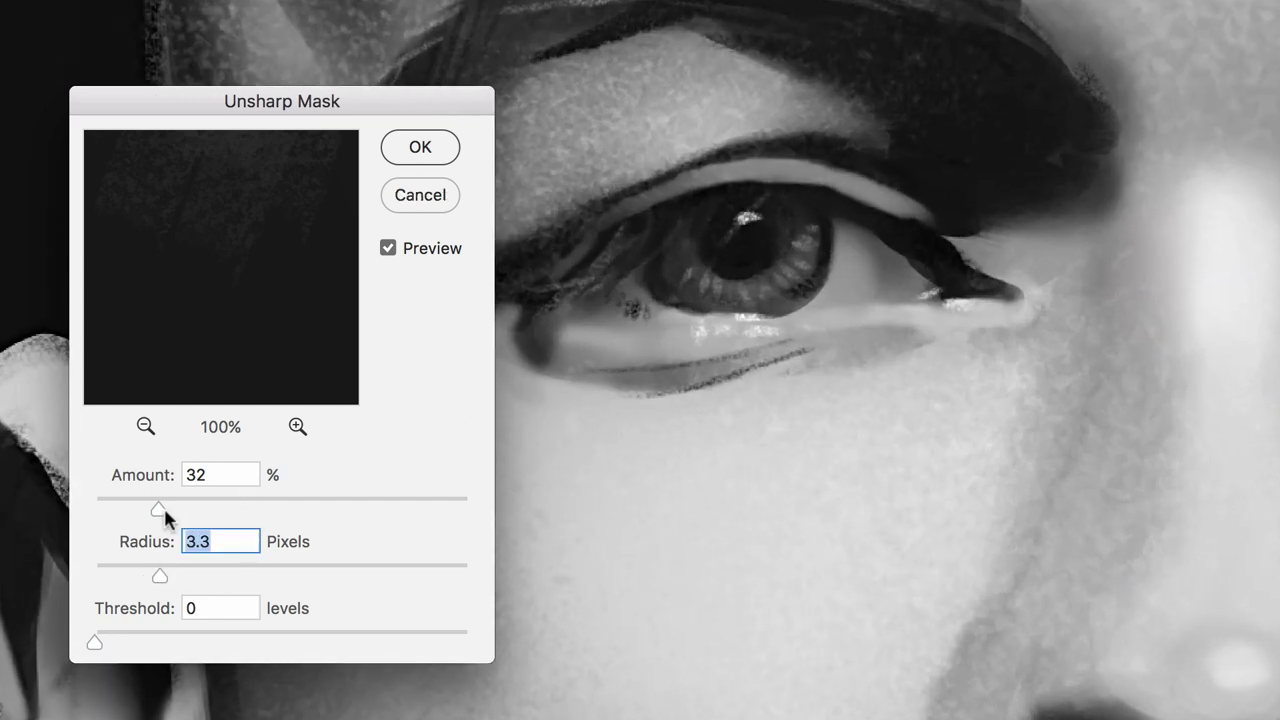
drag(160, 507, 177, 506)
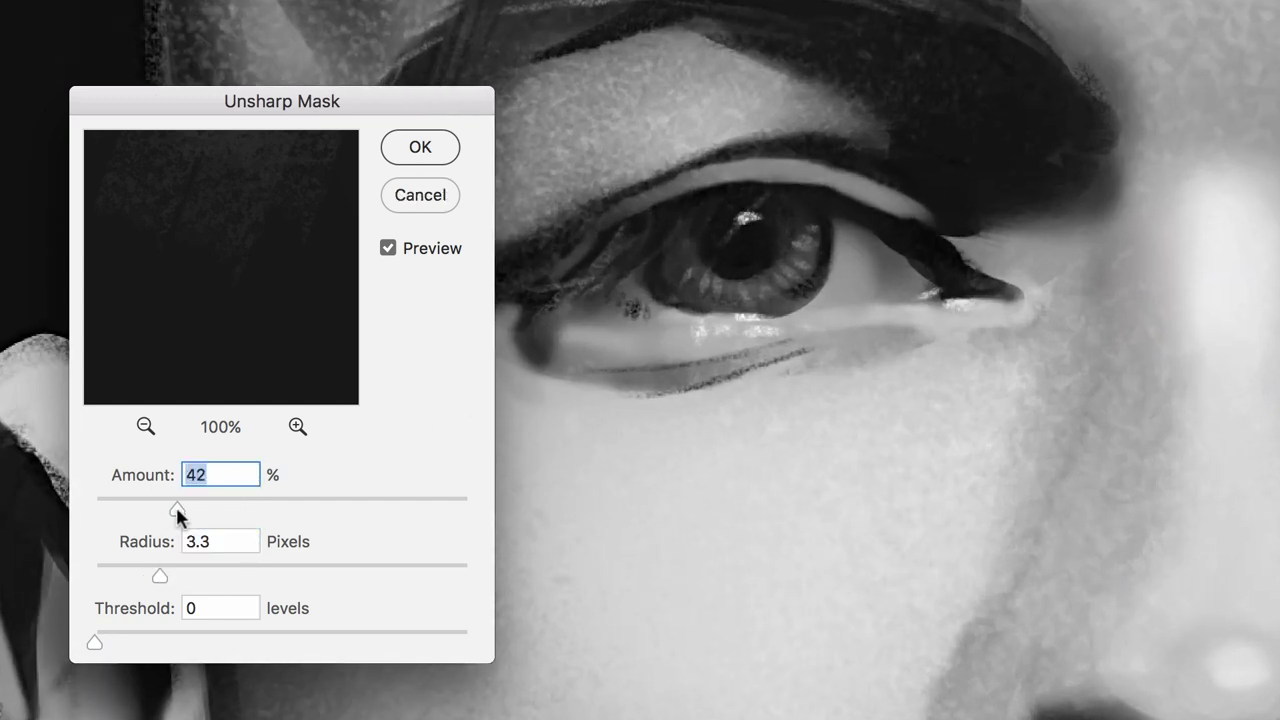
Step: Compare the eye detail with the sharpening preview off and on
click(389, 249)
click(389, 249)
click(389, 249)
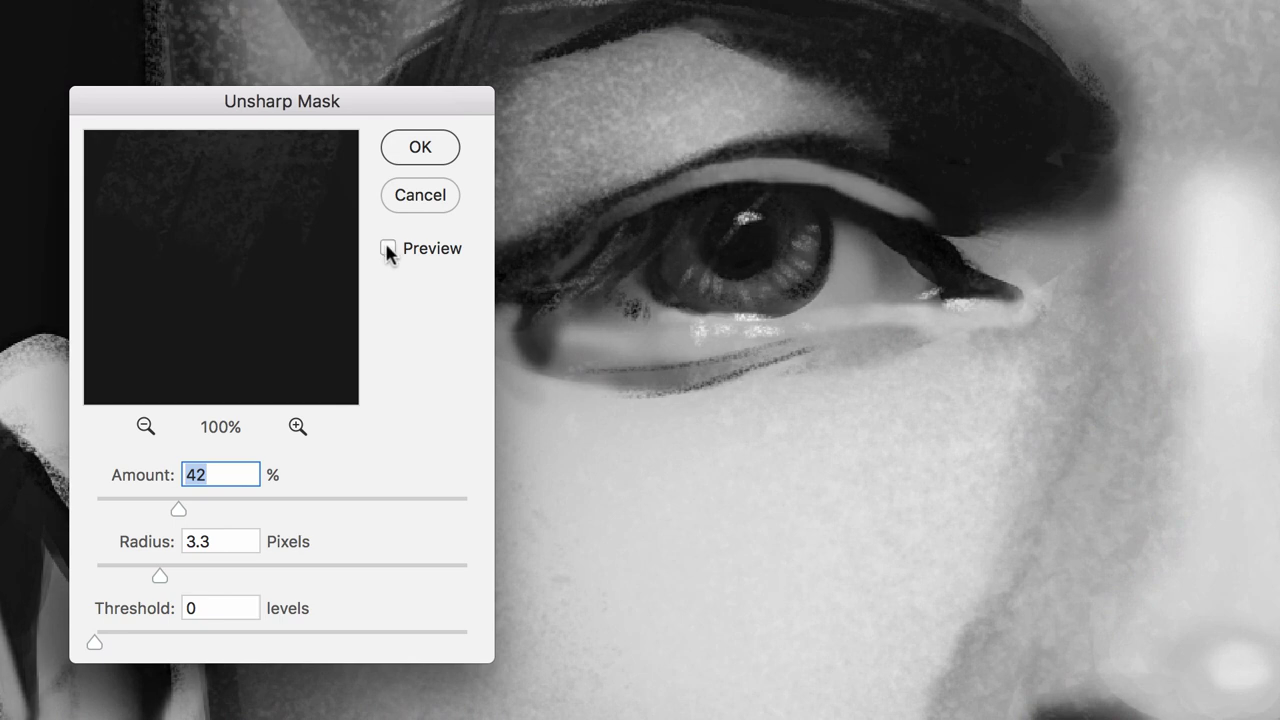
click(389, 249)
click(387, 246)
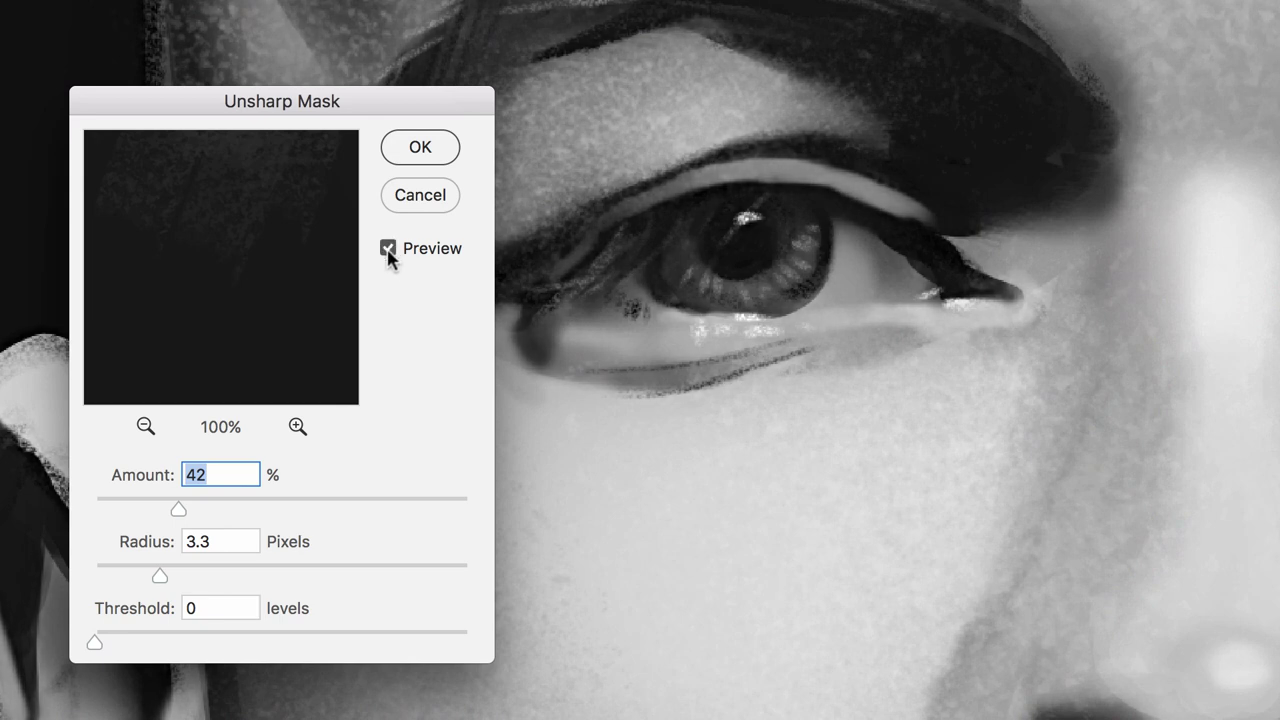
click(389, 252)
click(388, 249)
click(389, 250)
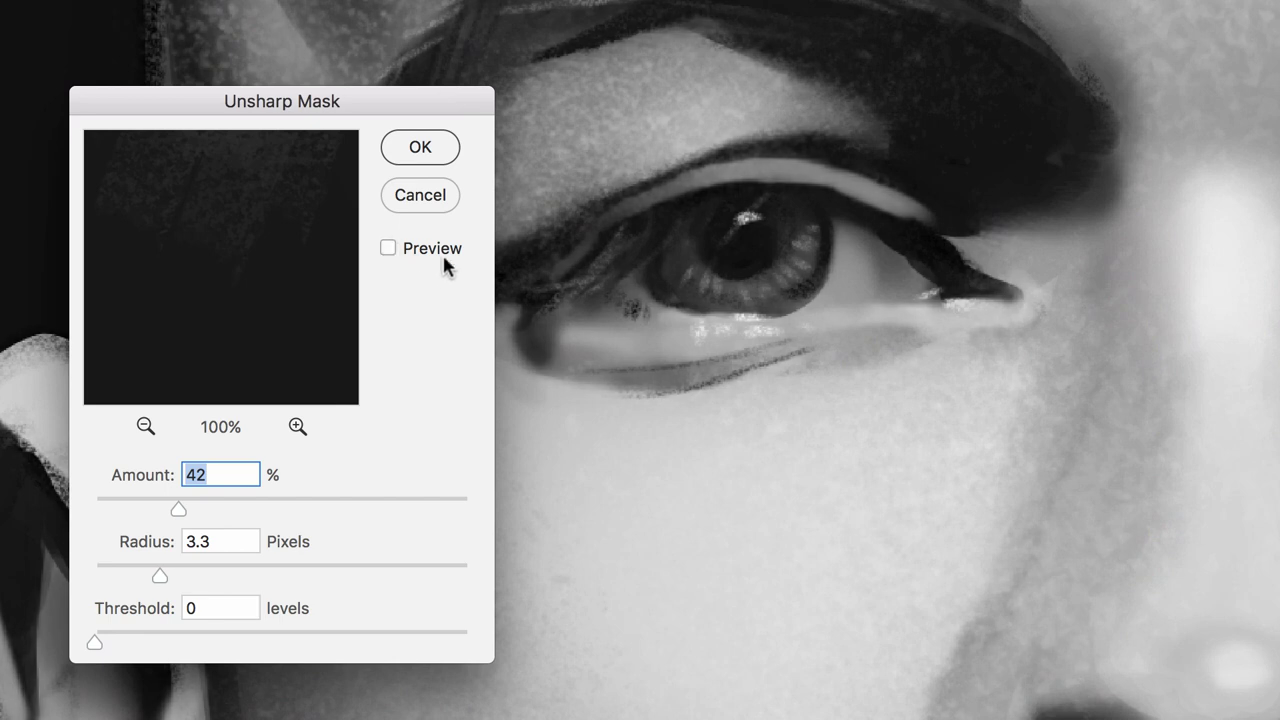
click(390, 249)
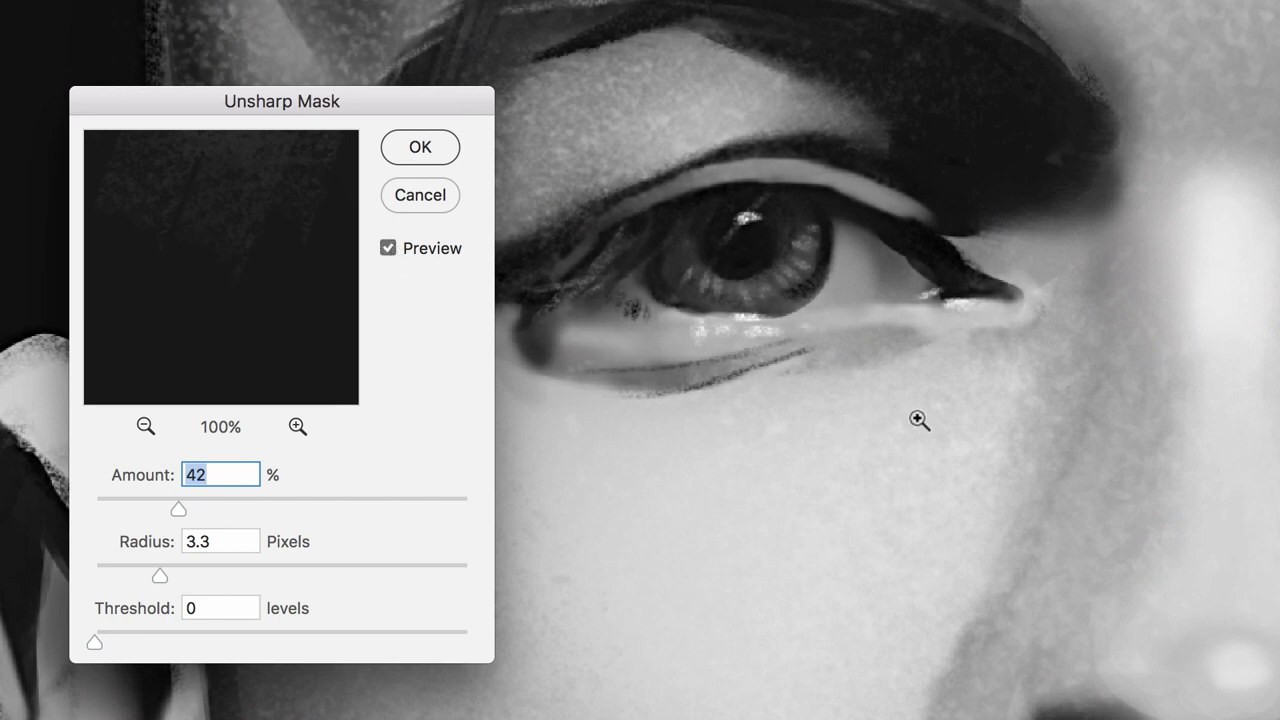
Step: Check the sharpening on the whole face and apply the Unsharp Mask to Layer 6
drag(920, 419, 827, 375)
alt+click(862, 383)
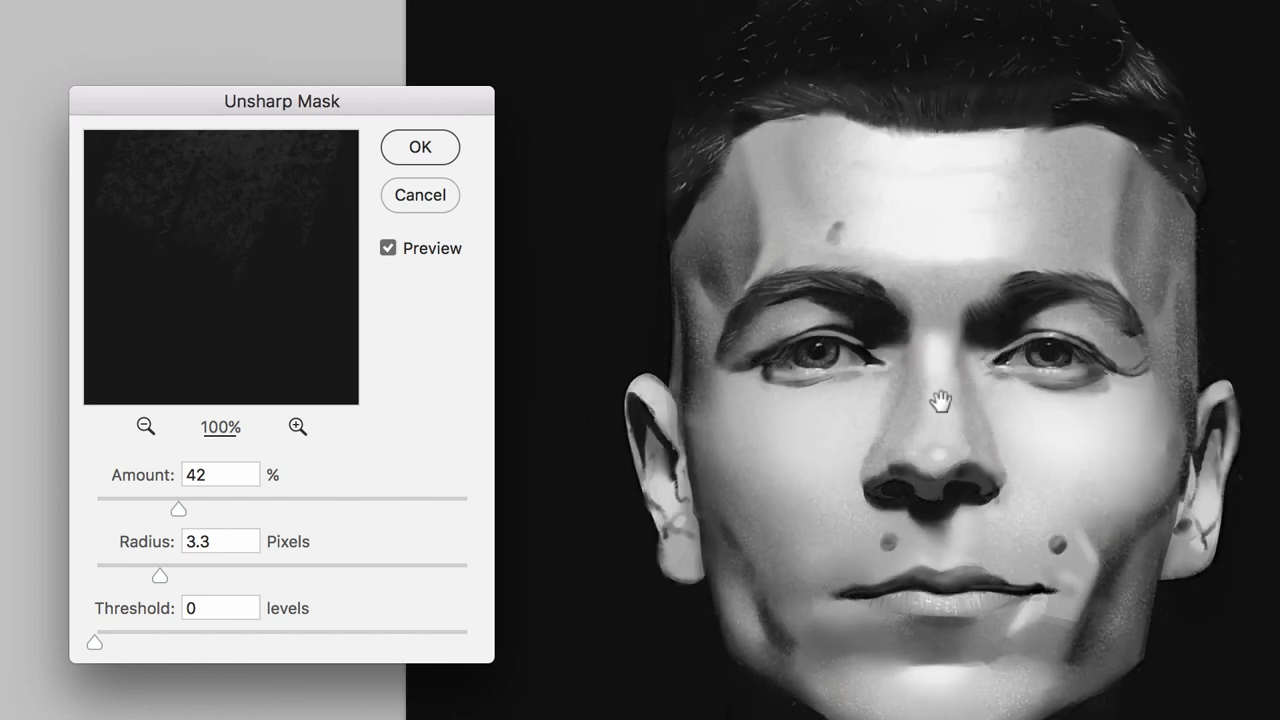
drag(940, 403, 876, 346)
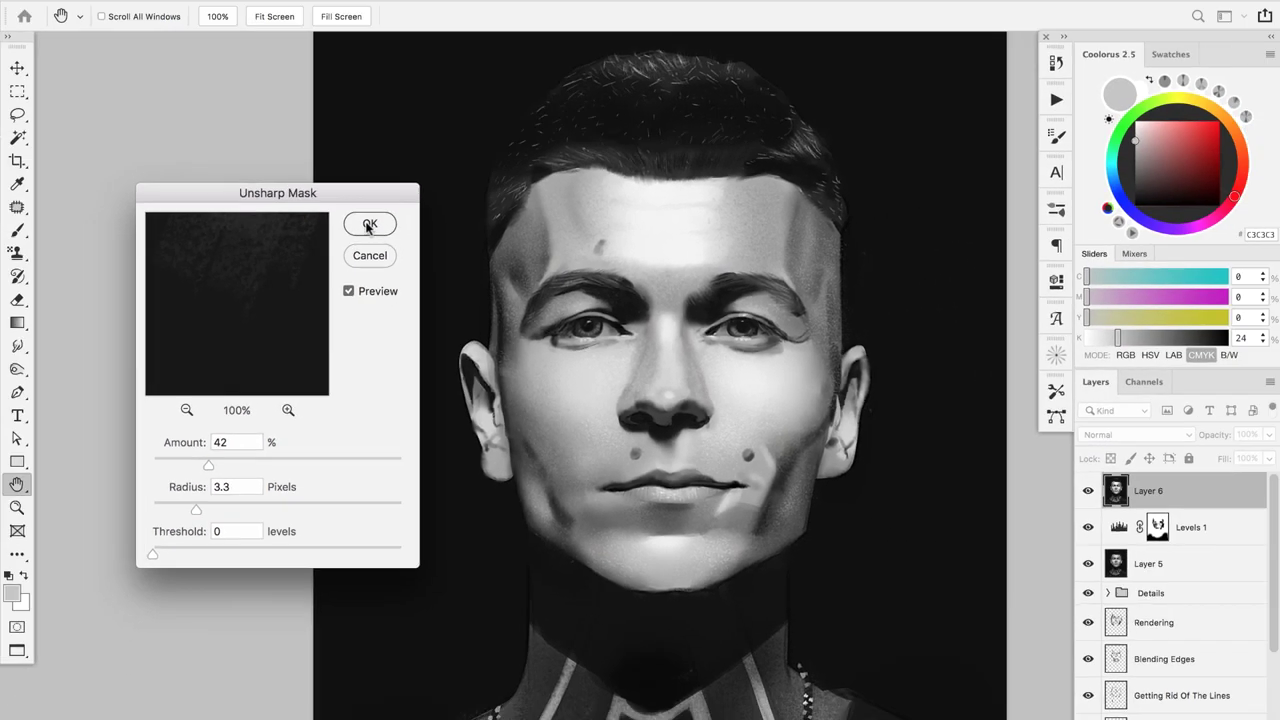
click(367, 224)
Step: Compare the face with the sharpened Layer 6 hidden and shown
drag(676, 335, 750, 364)
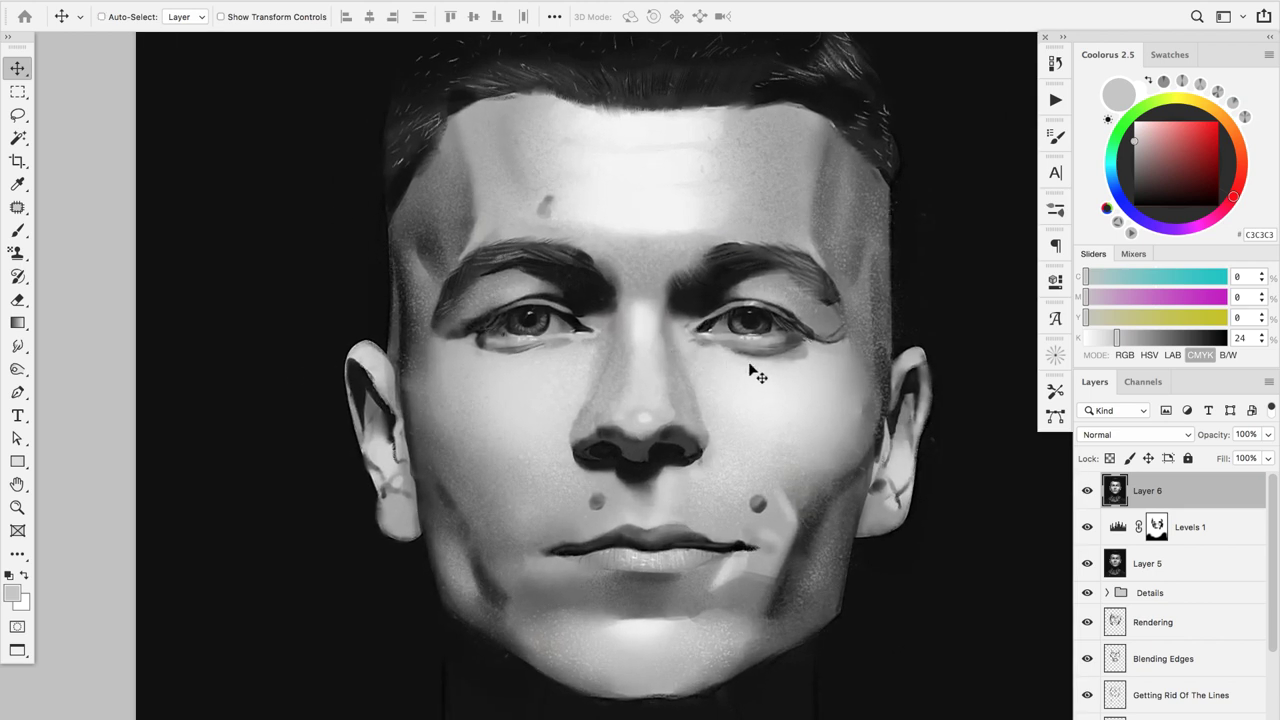
click(1088, 491)
click(1088, 491)
click(1087, 492)
click(1086, 492)
click(1087, 492)
click(1088, 493)
drag(703, 429, 681, 351)
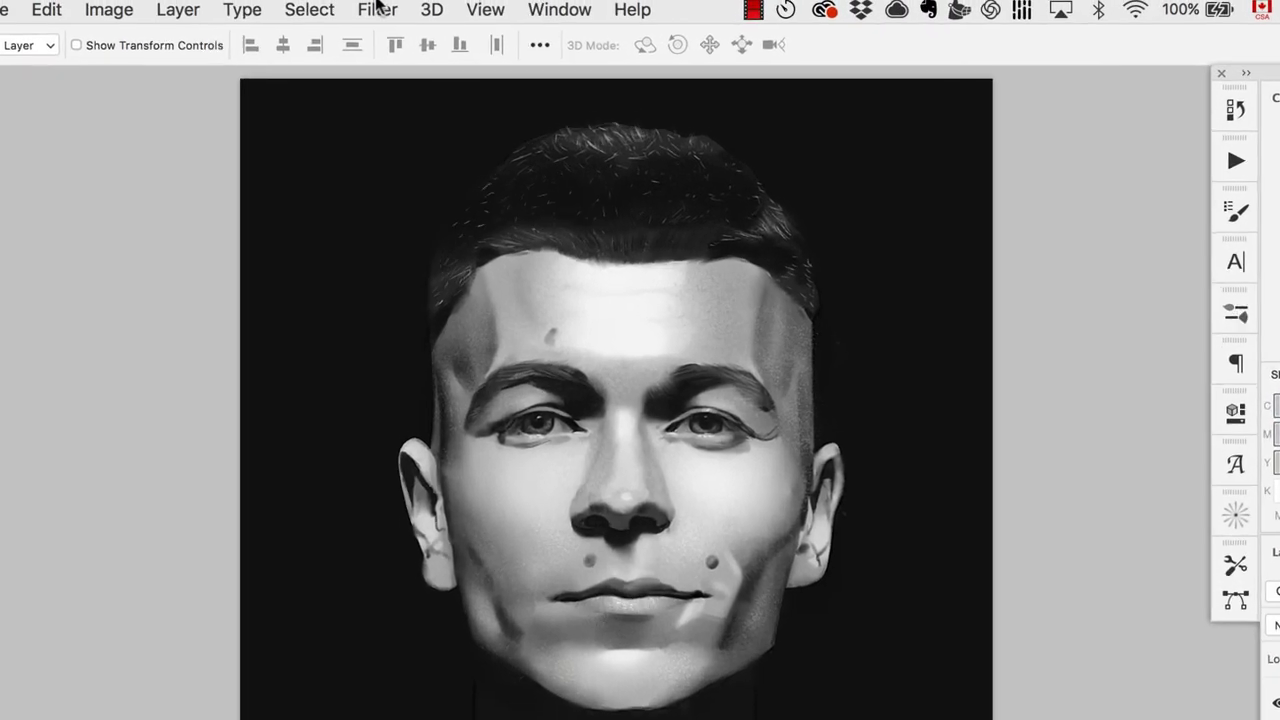
Step: Open the Add Noise filter for the sharpened Layer 6
click(374, 9)
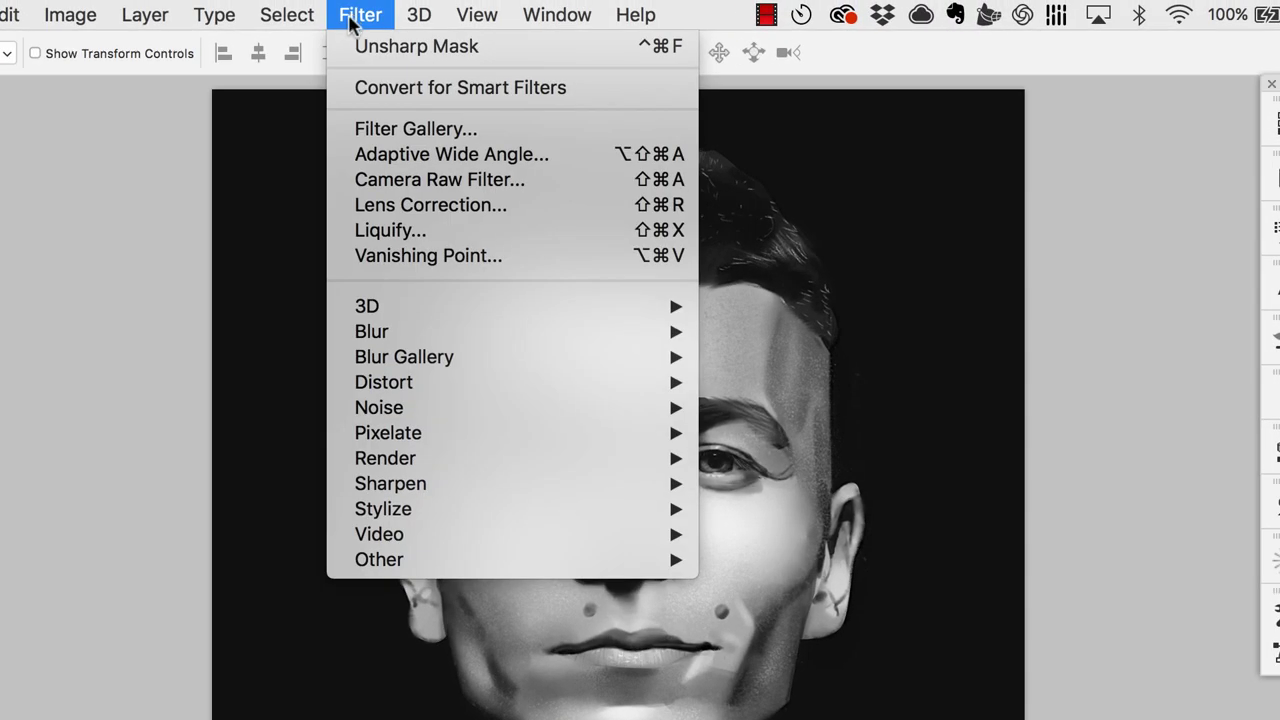
mouse_move(474, 417)
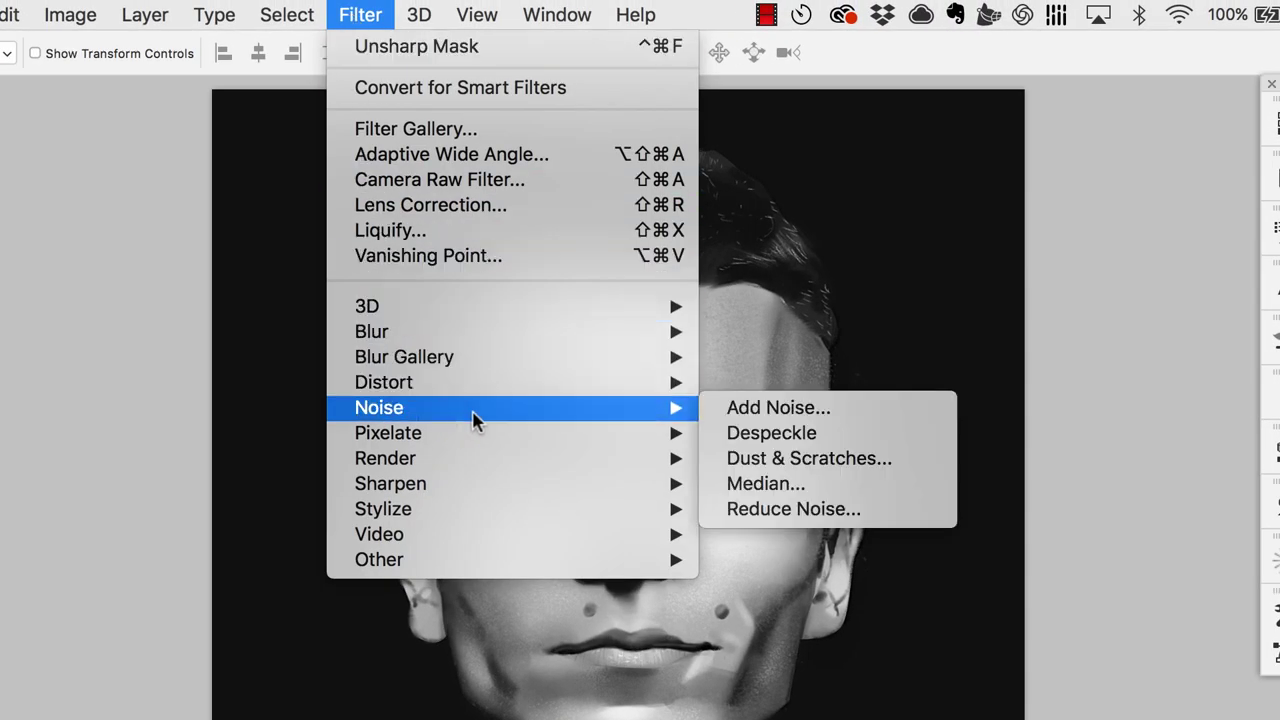
click(808, 418)
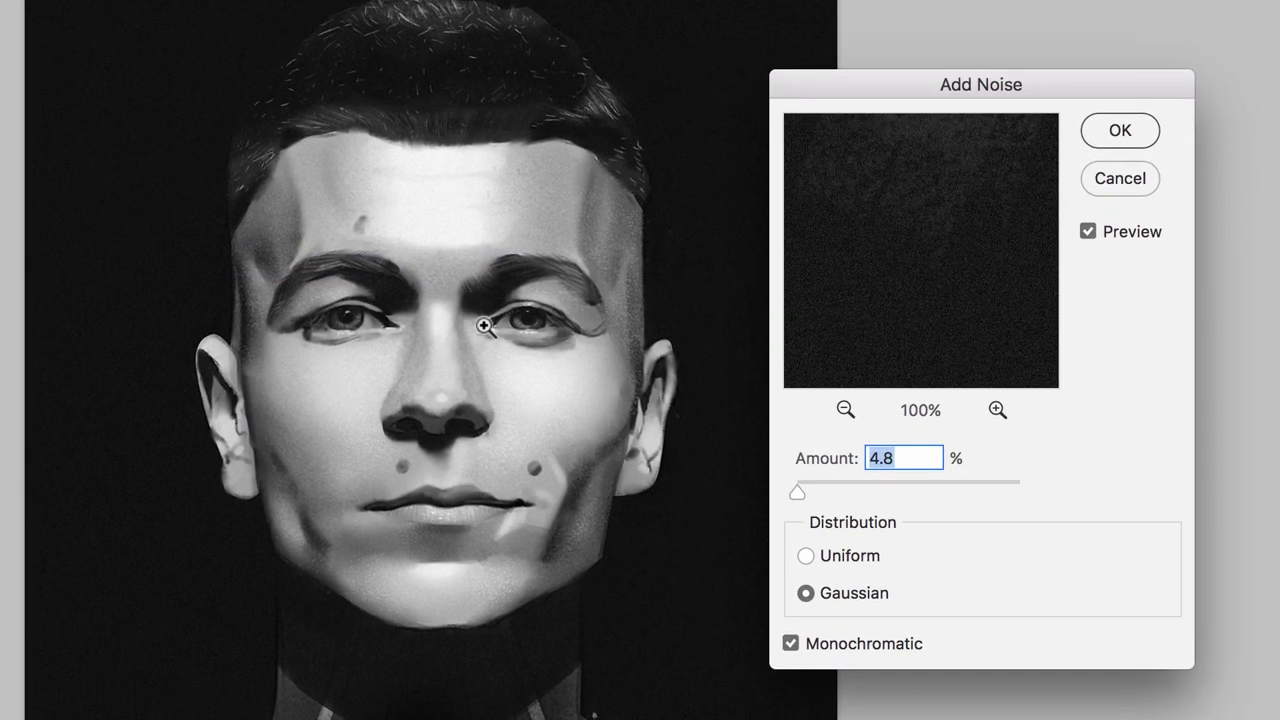
Step: Examine the grain on the eyes and nose with the noise preview off and on
drag(443, 300, 443, 431)
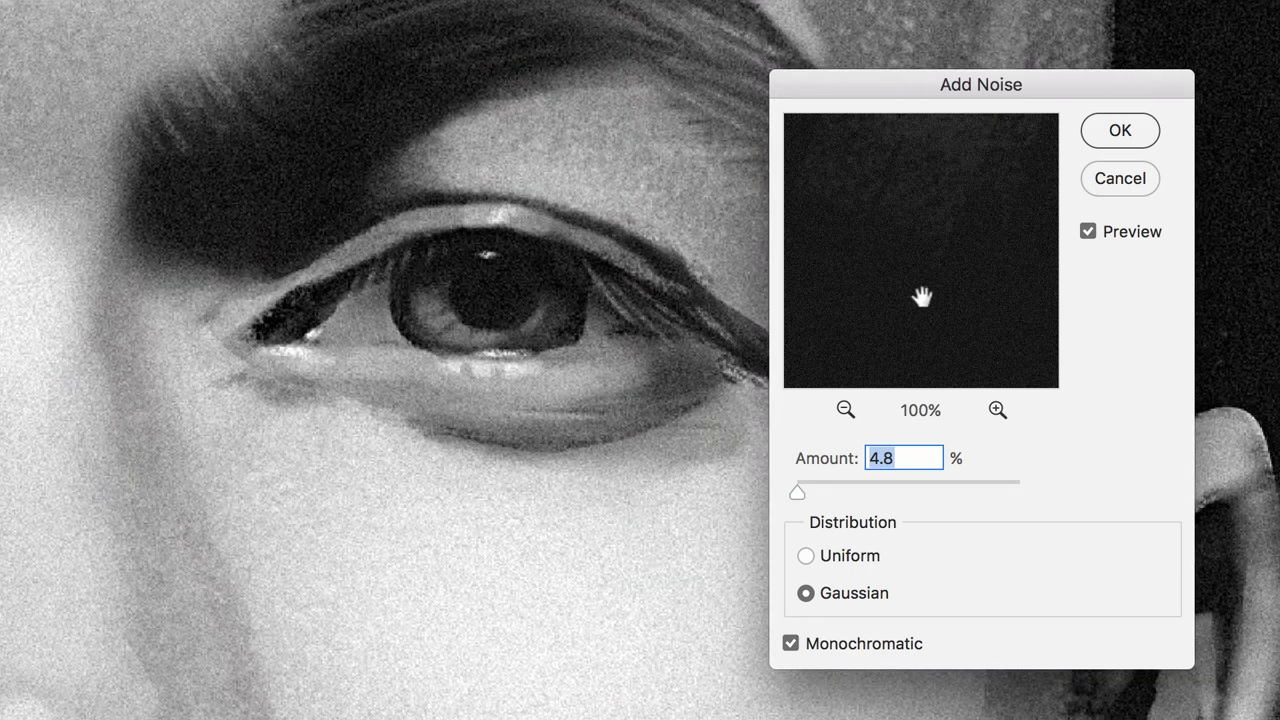
click(1088, 232)
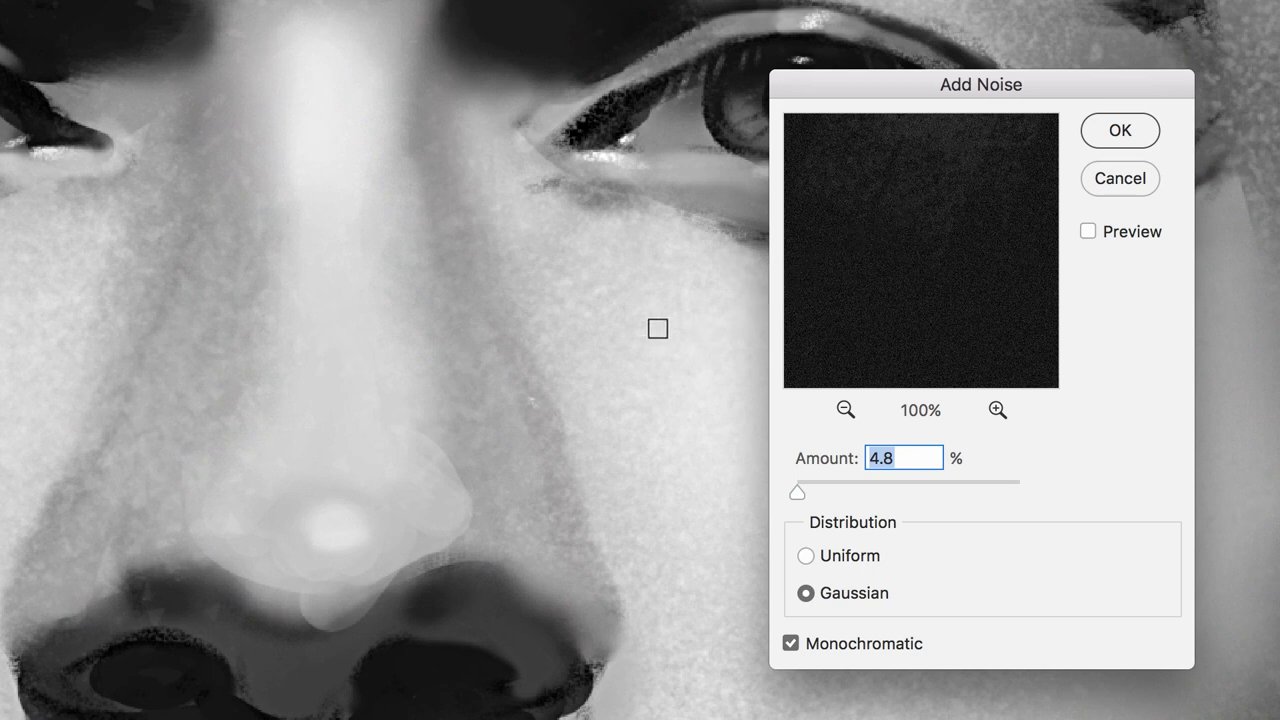
click(1089, 232)
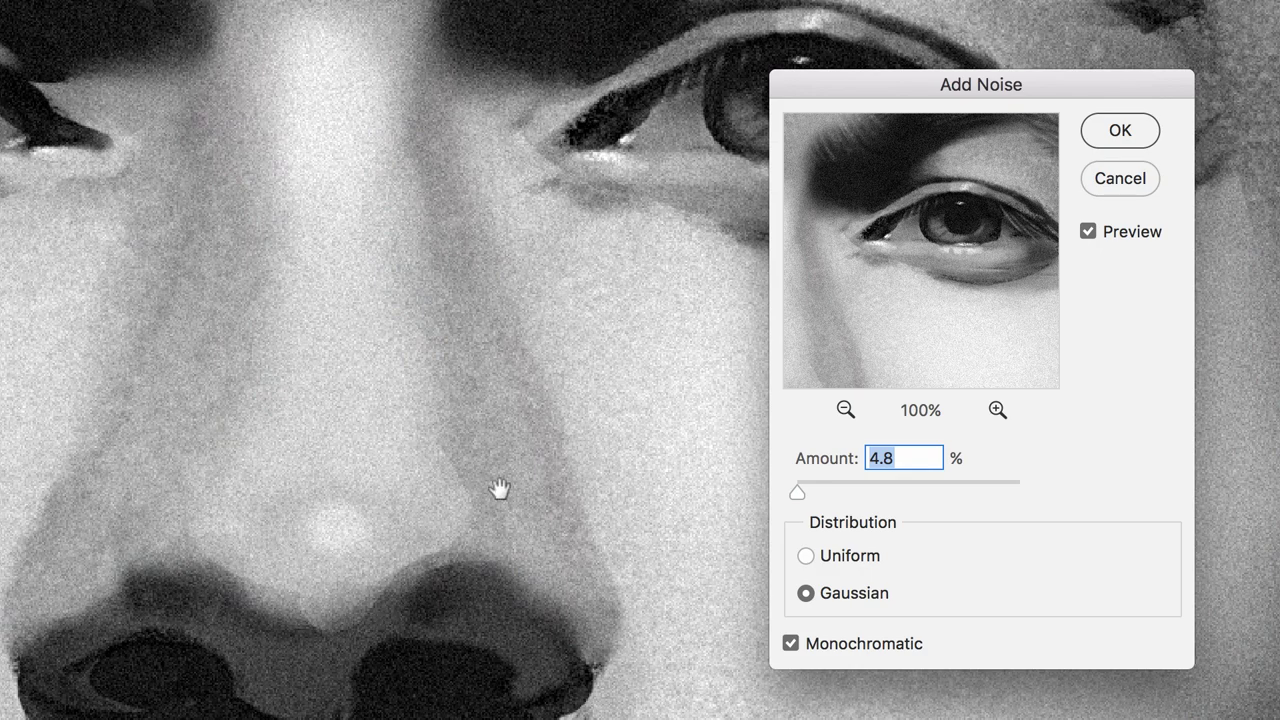
drag(568, 467, 382, 582)
drag(543, 540, 490, 540)
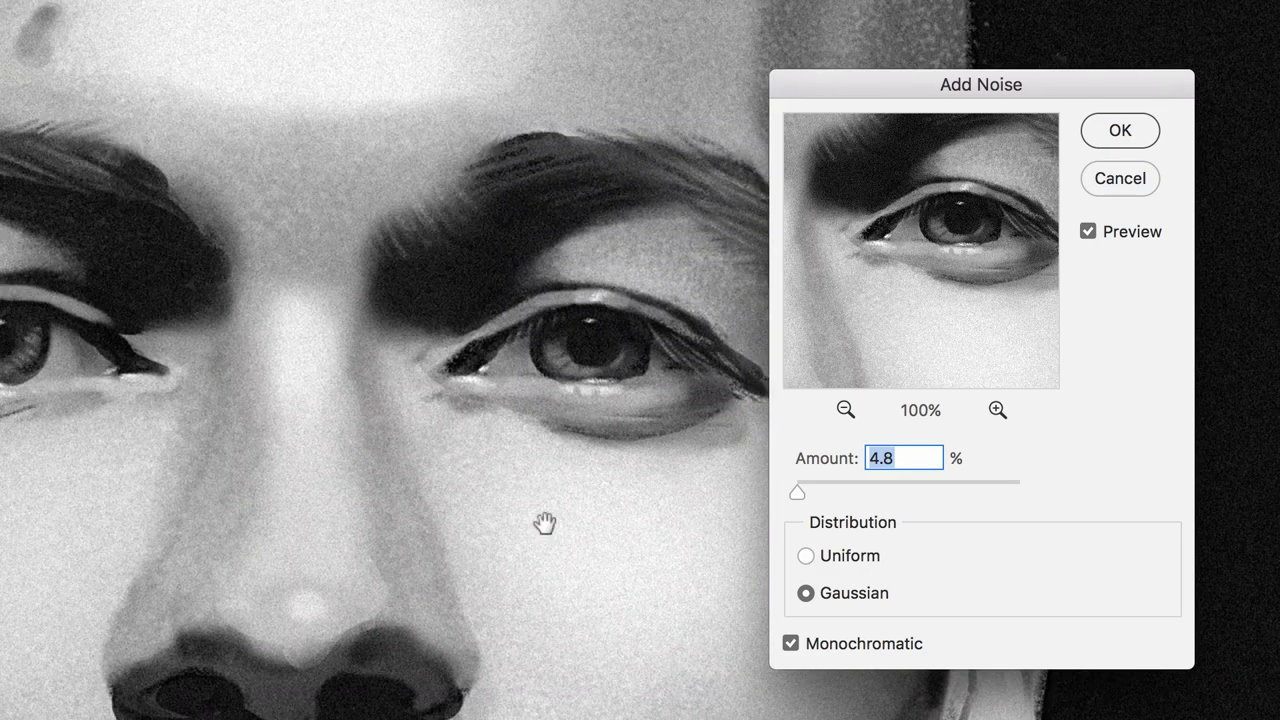
drag(561, 580, 541, 518)
scroll(555, 545, down, 3)
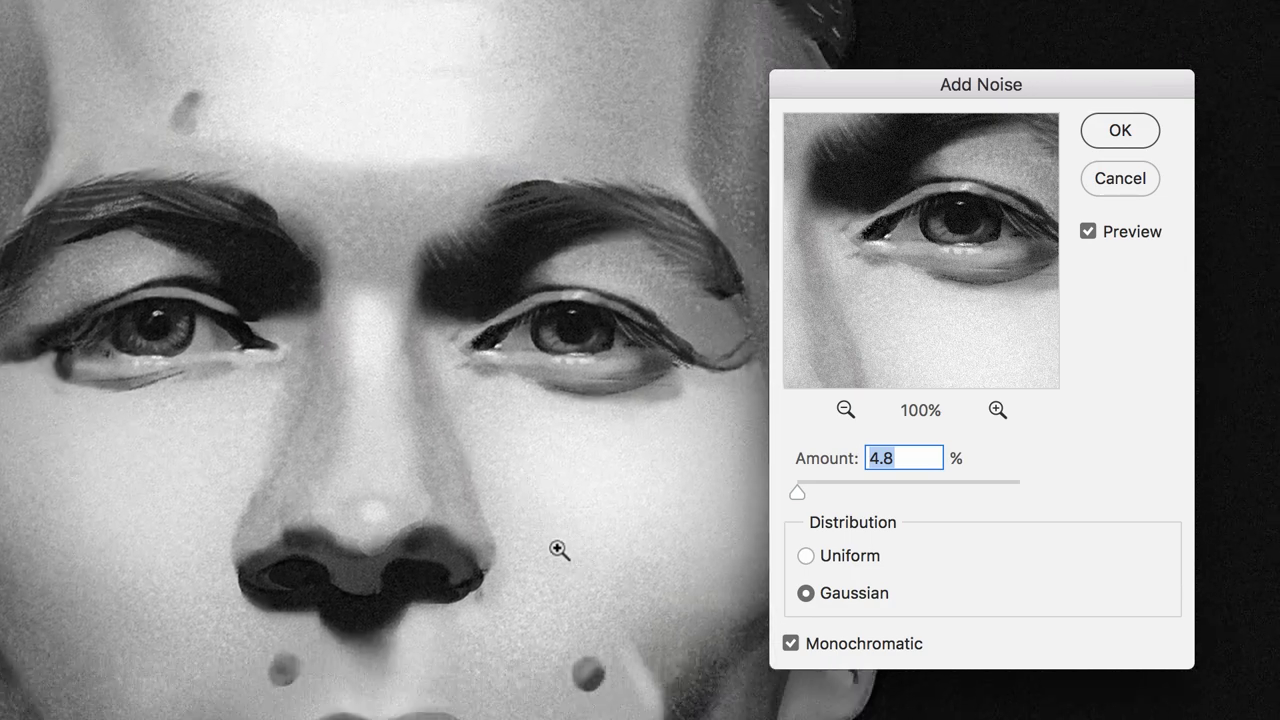
scroll(565, 550, down, 1)
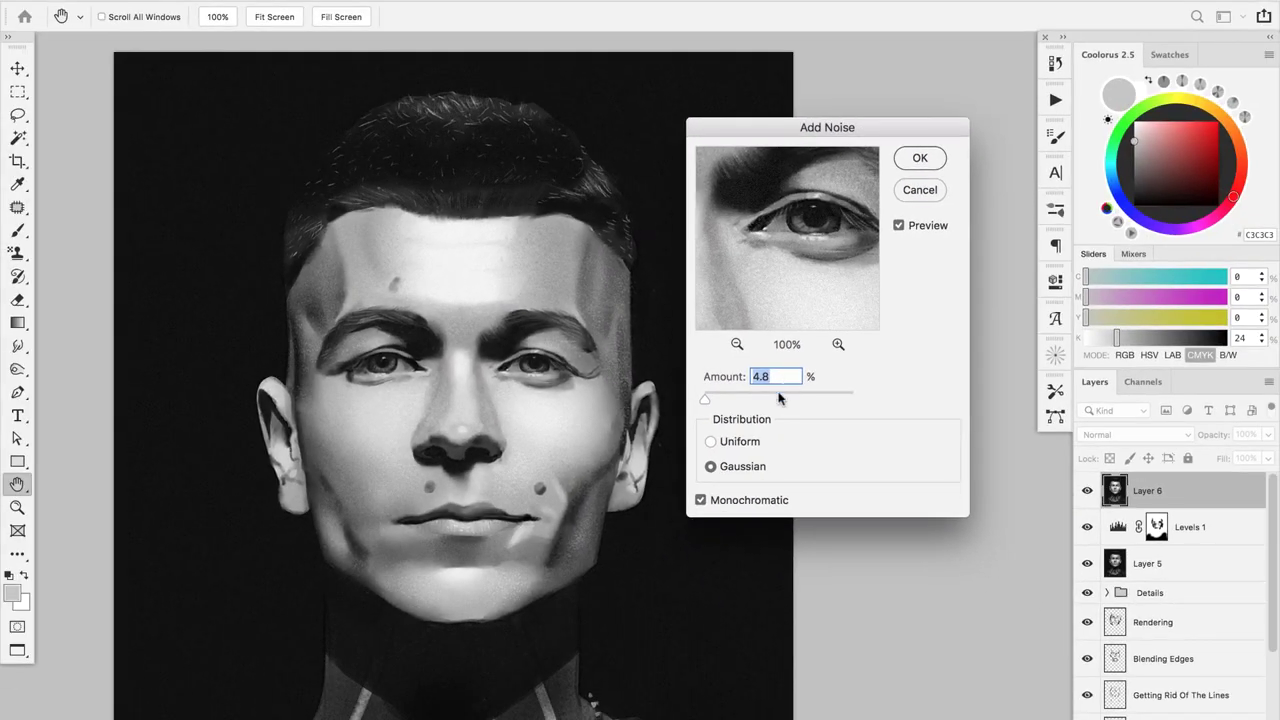
Step: Try stronger noise levels on the portrait and settle the noise amount at 7%
drag(705, 399, 724, 399)
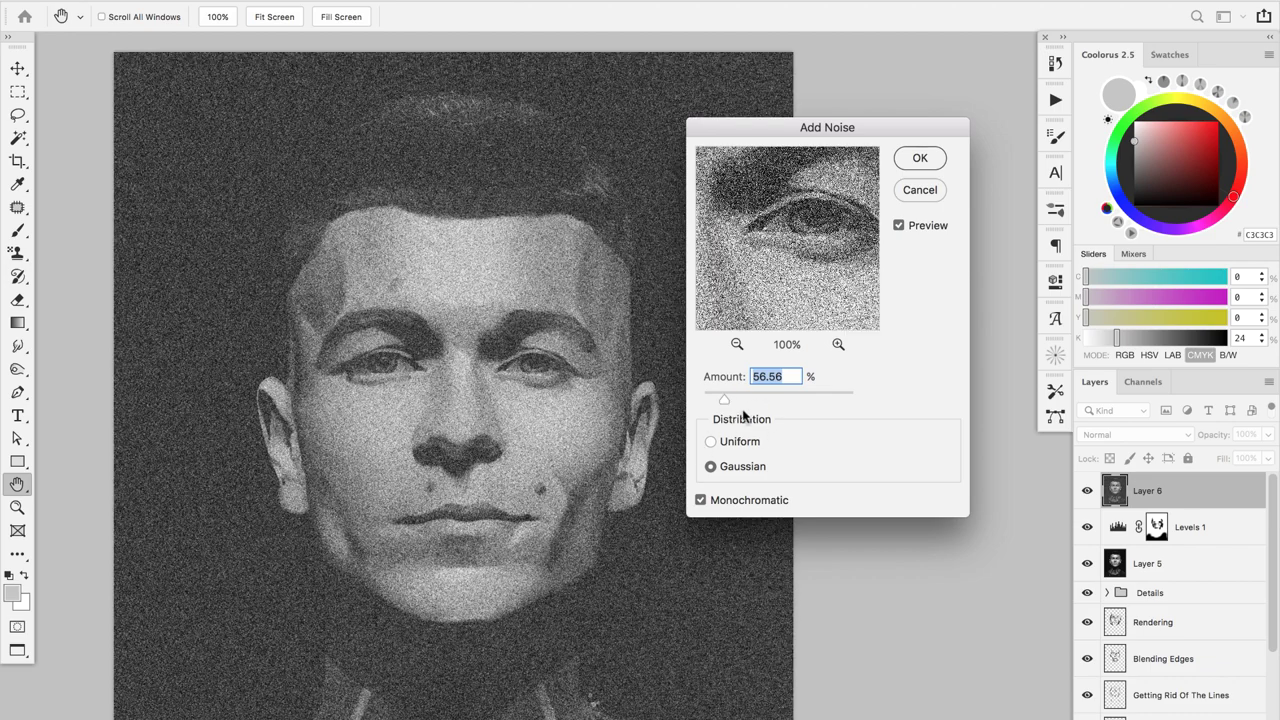
drag(710, 404, 709, 401)
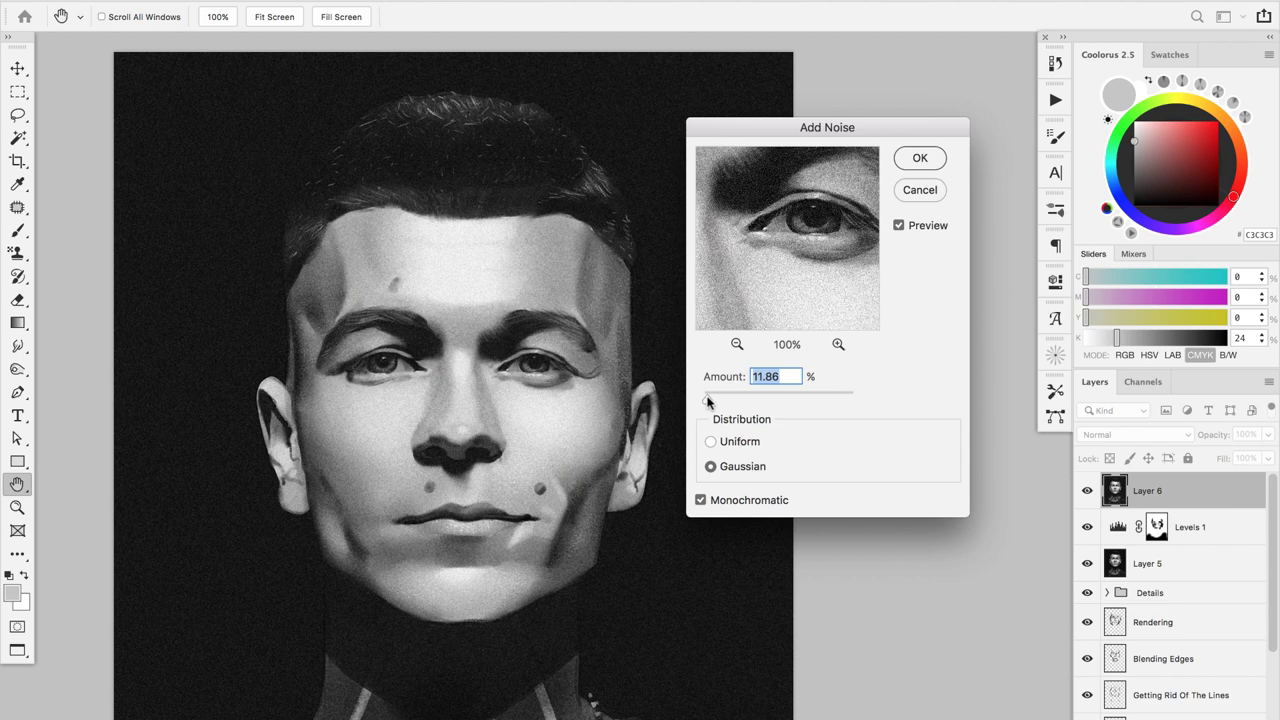
drag(706, 401, 708, 401)
key(super+plus)
key(super+plus)
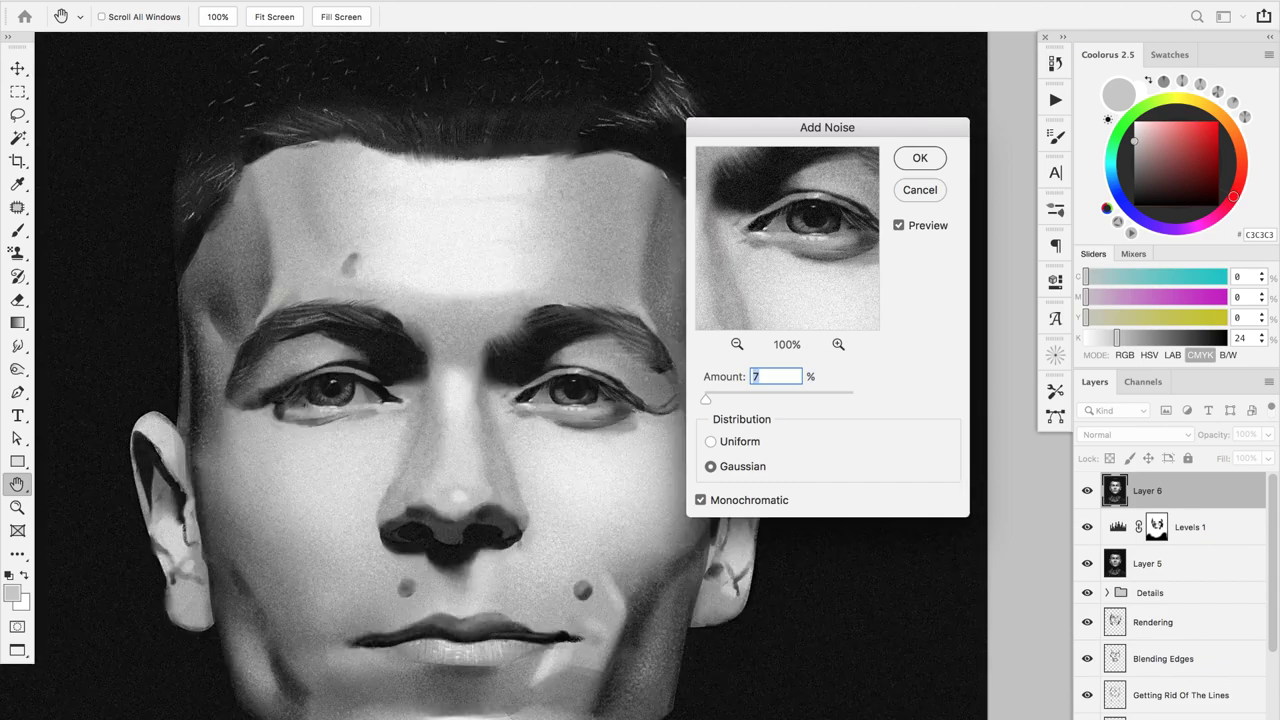
scroll(500, 376, down, 1)
scroll(500, 376, down, 1)
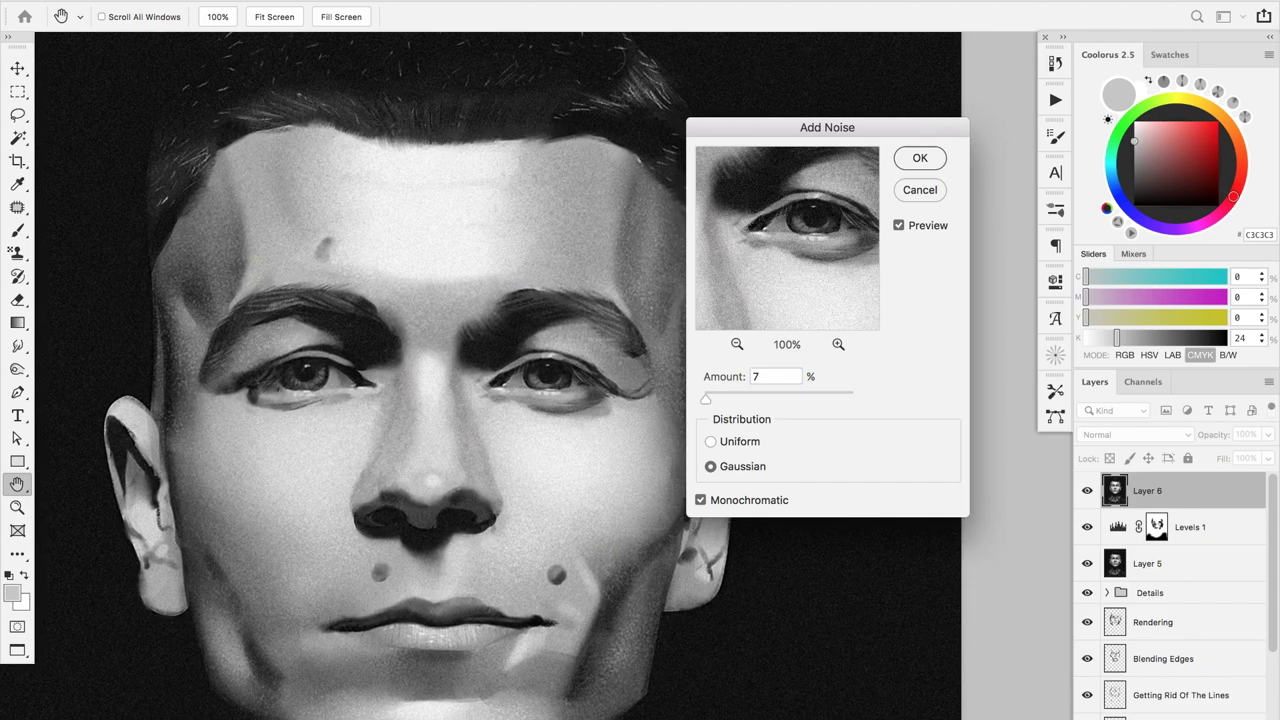
Step: Apply the 7% Gaussian monochromatic noise to Layer 6 and compare the portrait without and with the grain
key(Return)
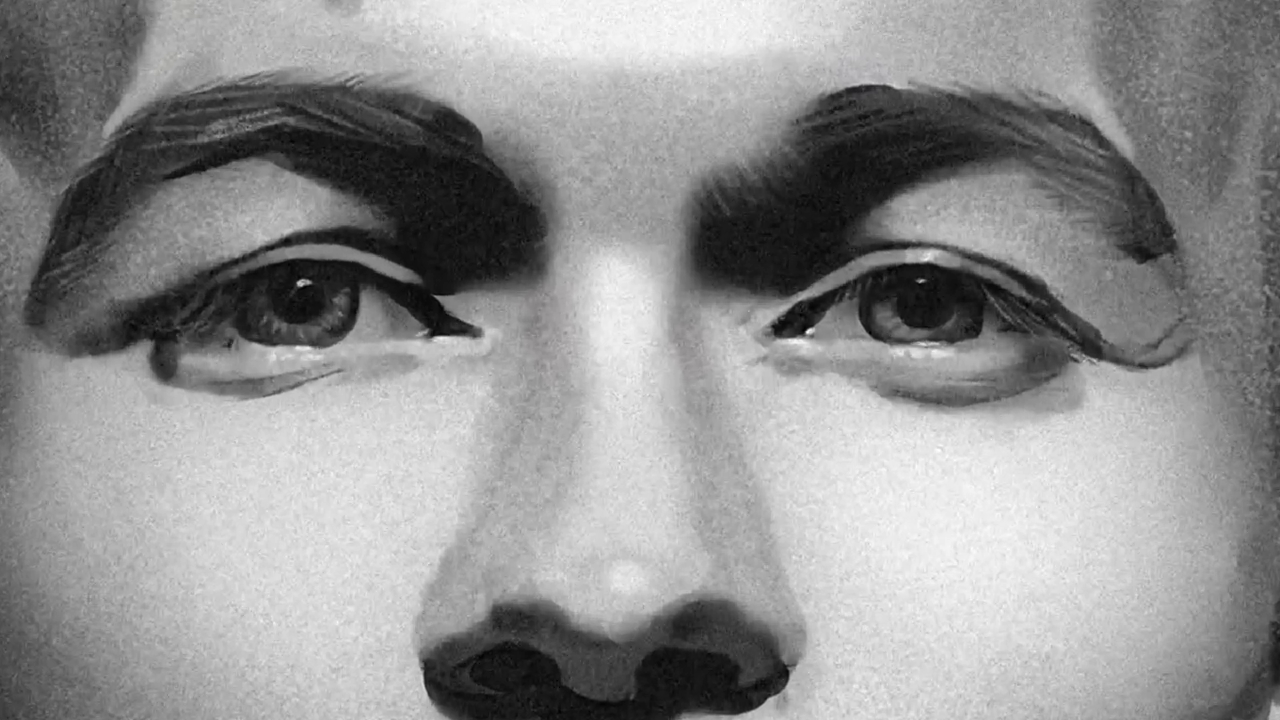
key(ctrl+z)
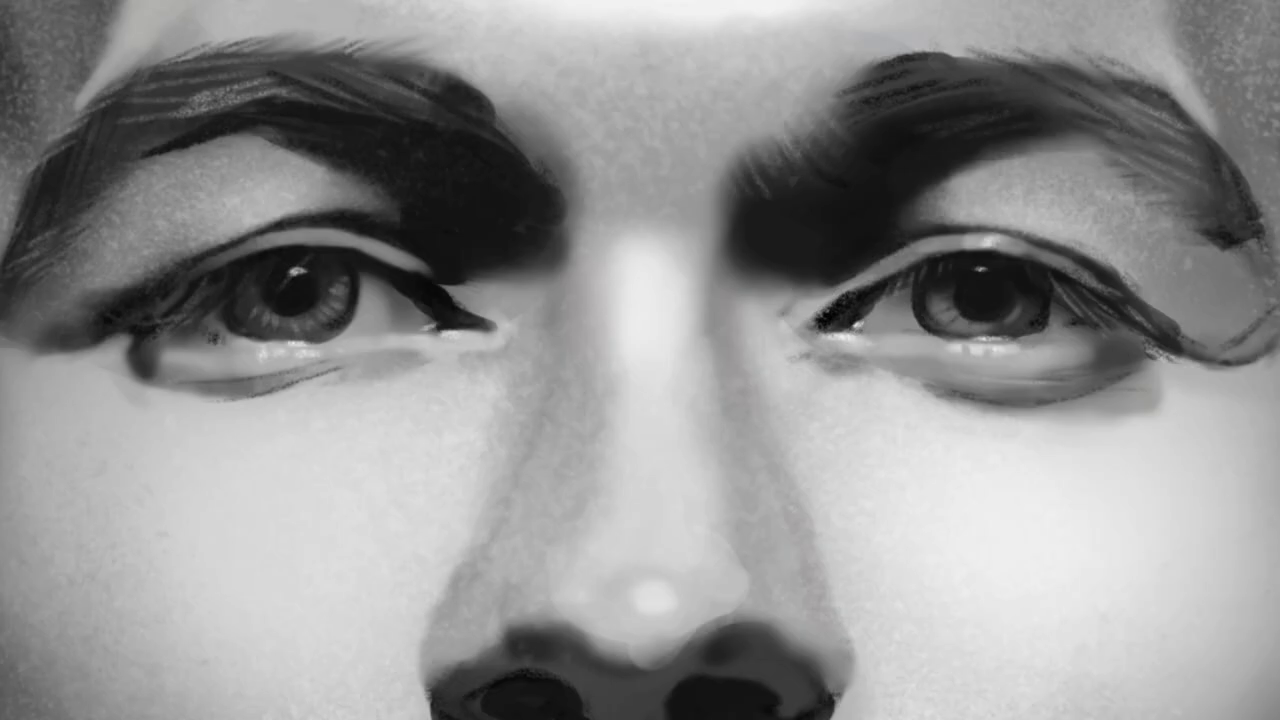
key(ctrl+z)
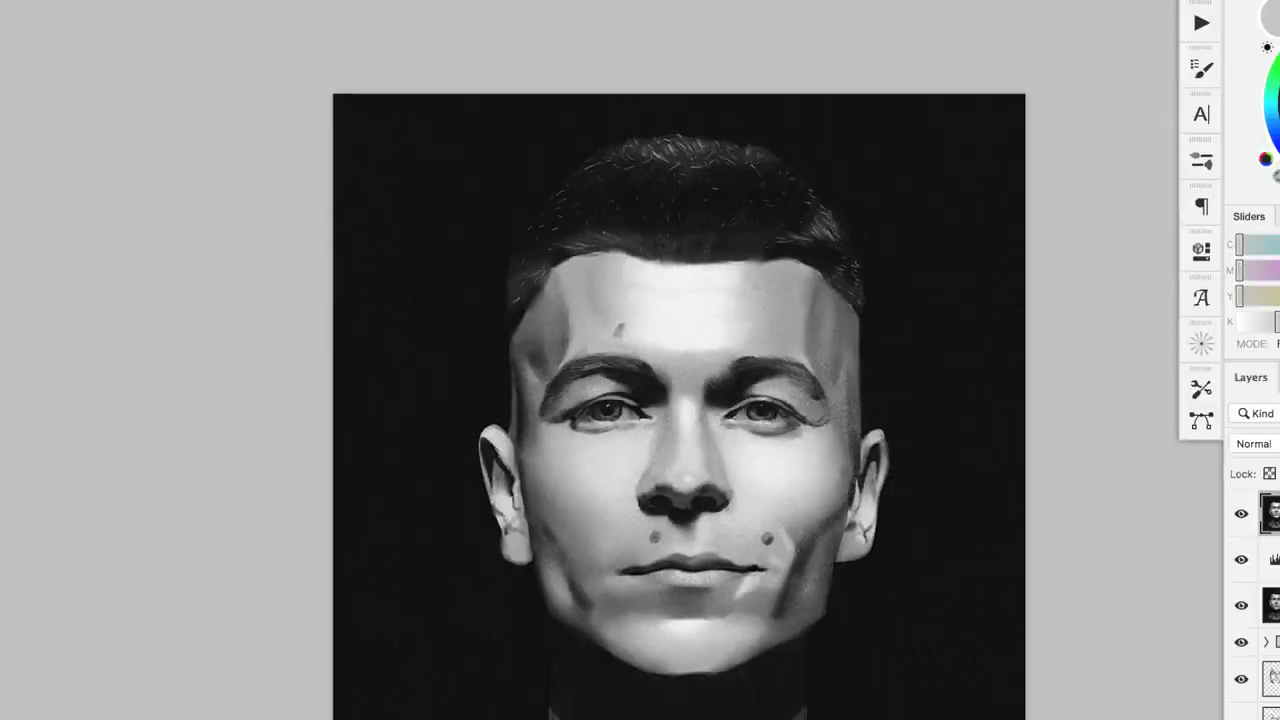
scroll(597, 396, down, 2)
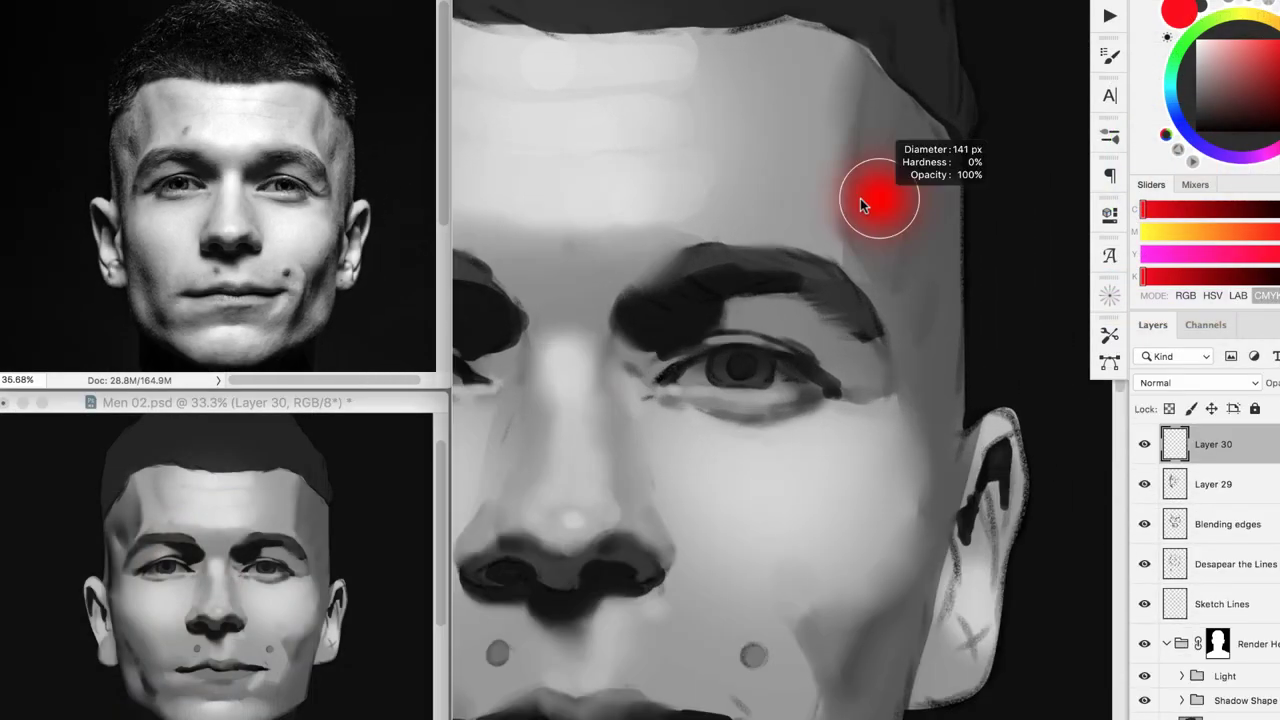
Step: Darken the temple beside the eyebrow with a smaller soft brush, then add a new layer and sample the hair's dark tone
drag(860, 198, 840, 198)
mouse_move(850, 250)
mouse_down()
mouse_move(866, 111)
mouse_move(831, 129)
mouse_move(850, 262)
mouse_move(888, 285)
mouse_move(903, 238)
mouse_up()
key(alt+shift+super+n)
alt+click(959, 82)
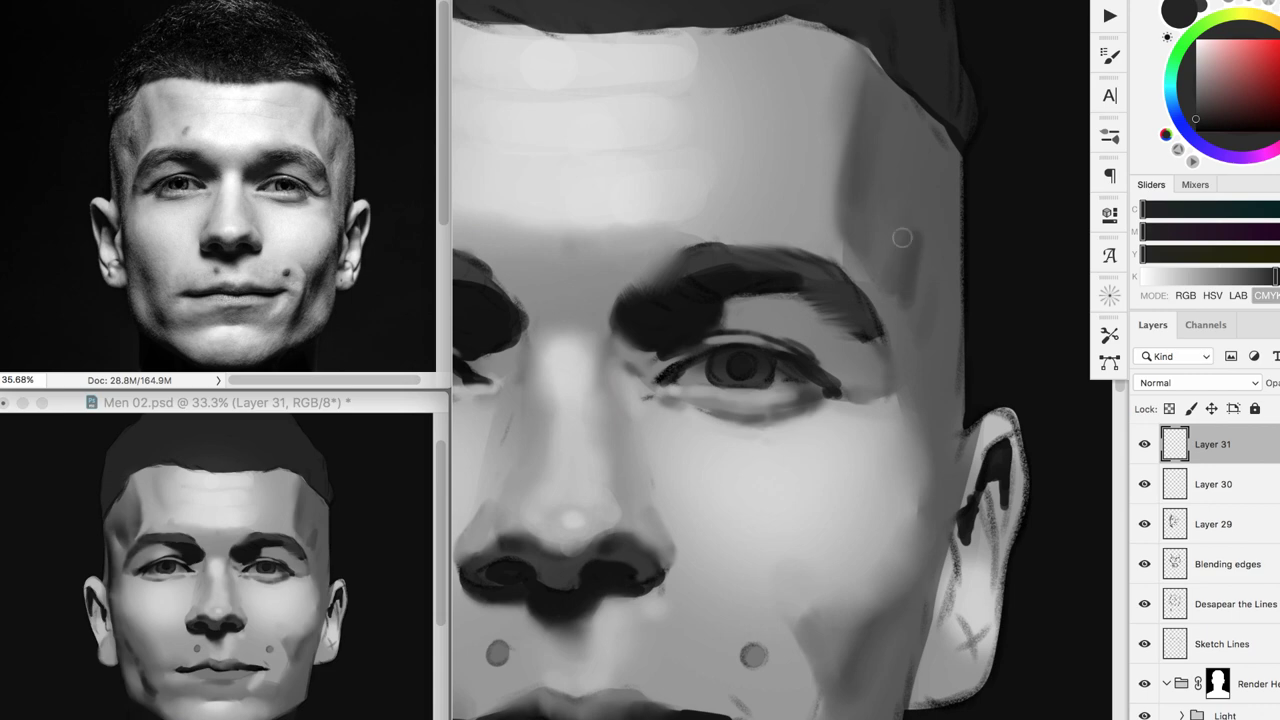
Step: On another new layer, blend the edge of the temple shadow into the forehead with grey tones sampled from the skin
key(alt+shift+super+n)
alt+click(820, 183)
click(808, 200)
alt+click(732, 138)
mouse_move(869, 163)
mouse_down()
mouse_move(906, 163)
mouse_move(883, 163)
mouse_up()
mouse_move(864, 88)
mouse_down()
mouse_move(834, 188)
mouse_move(862, 257)
mouse_up()
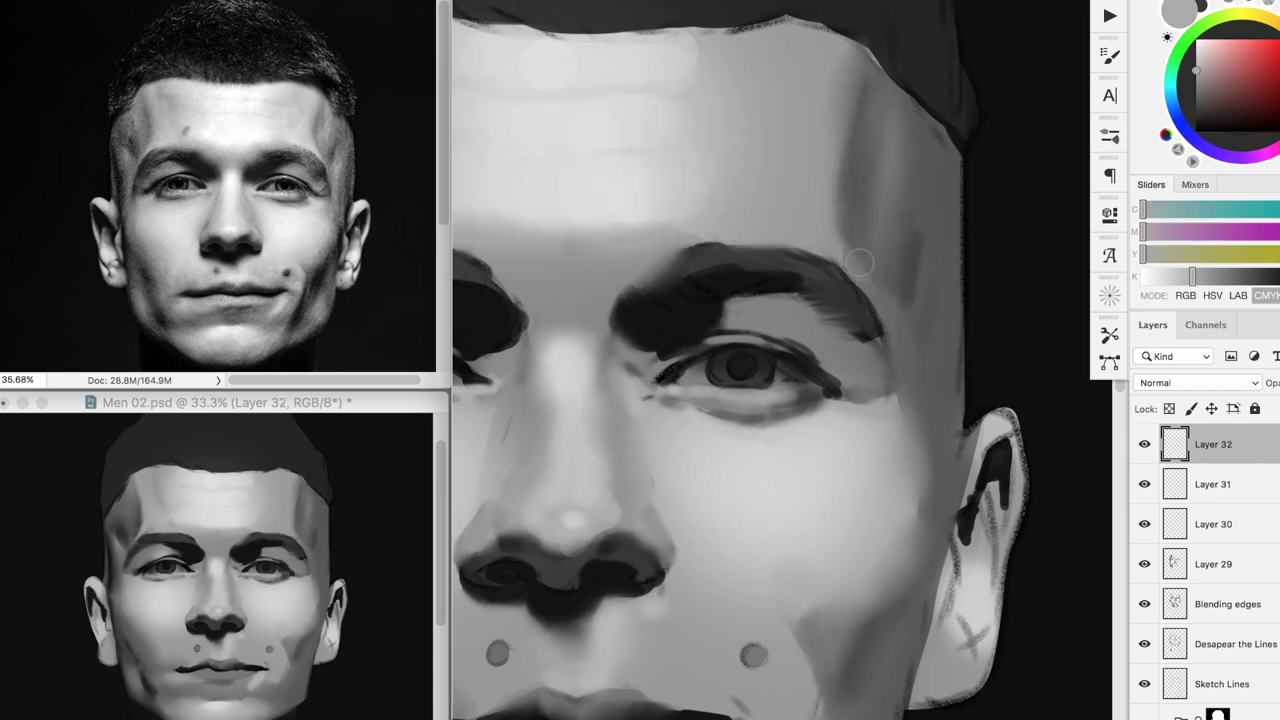
alt+click(920, 280)
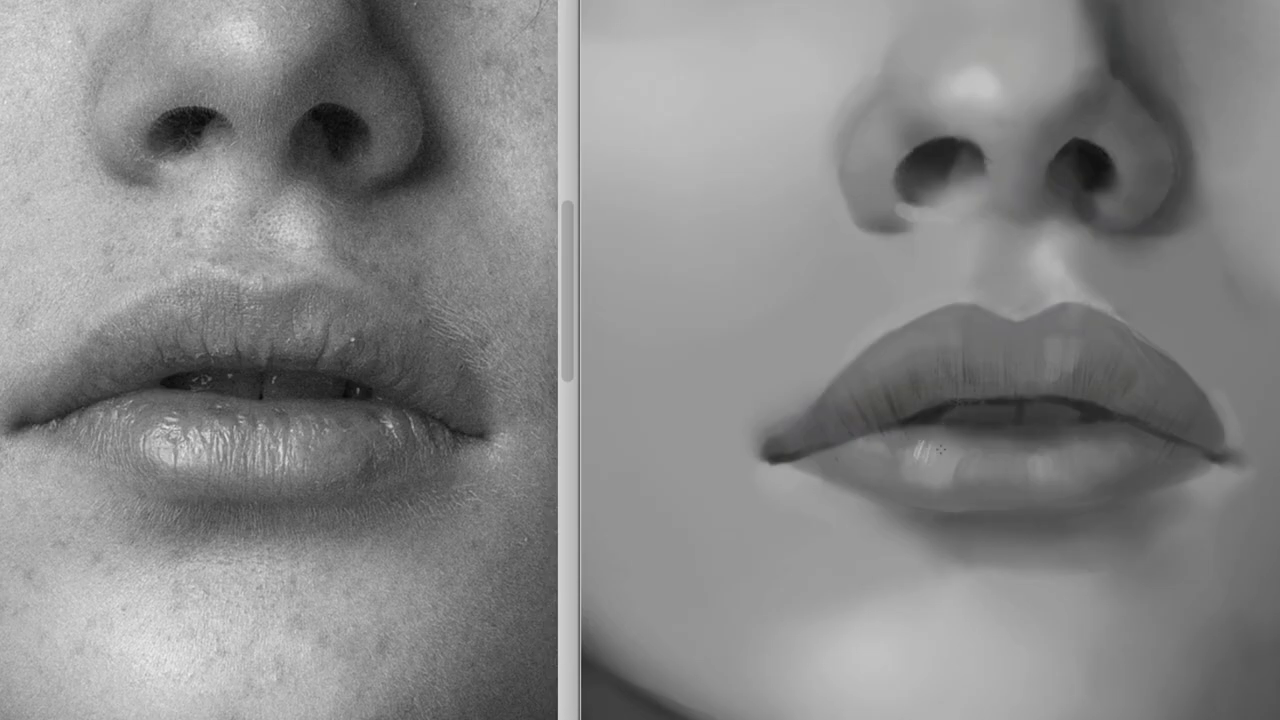
Step: Paint a fine vertical highlight on the lower lip of the woman's portrait, following the reference photo
drag(940, 448, 932, 478)
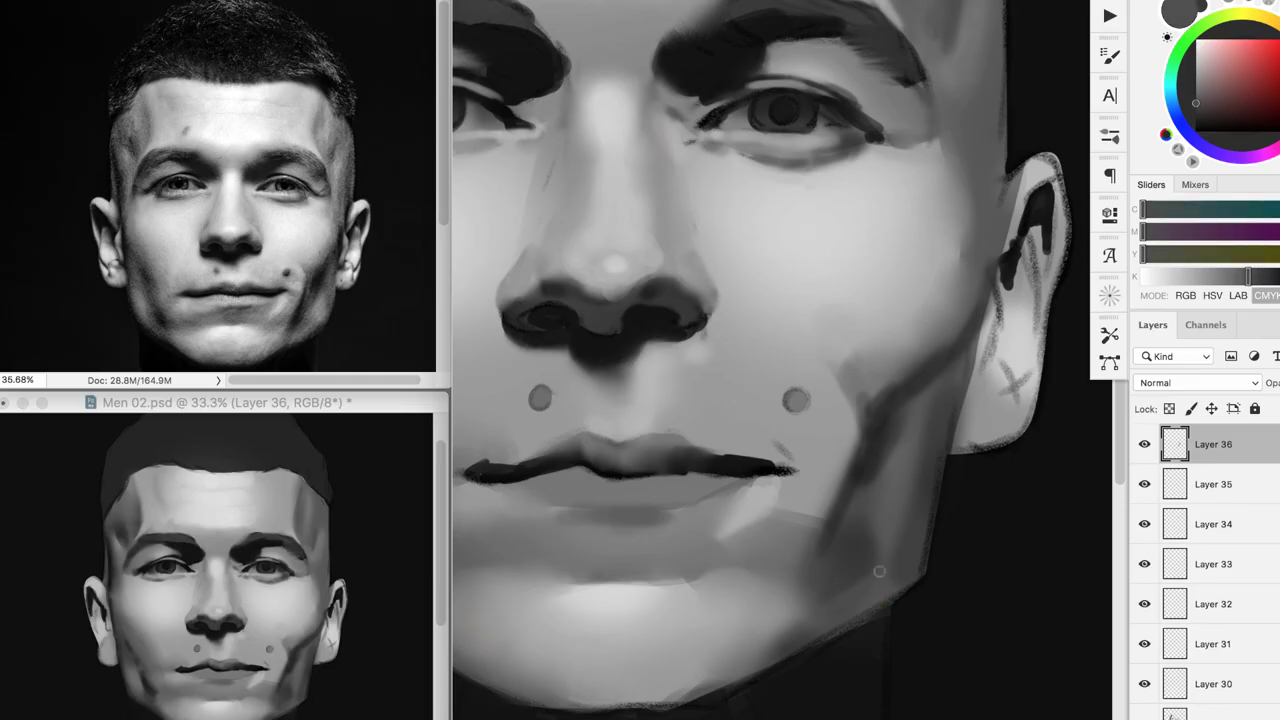
Step: Deepen the cheek shadow beside the mouth on Layer 36 with a dark tone sampled from that shadow
alt+click(873, 455)
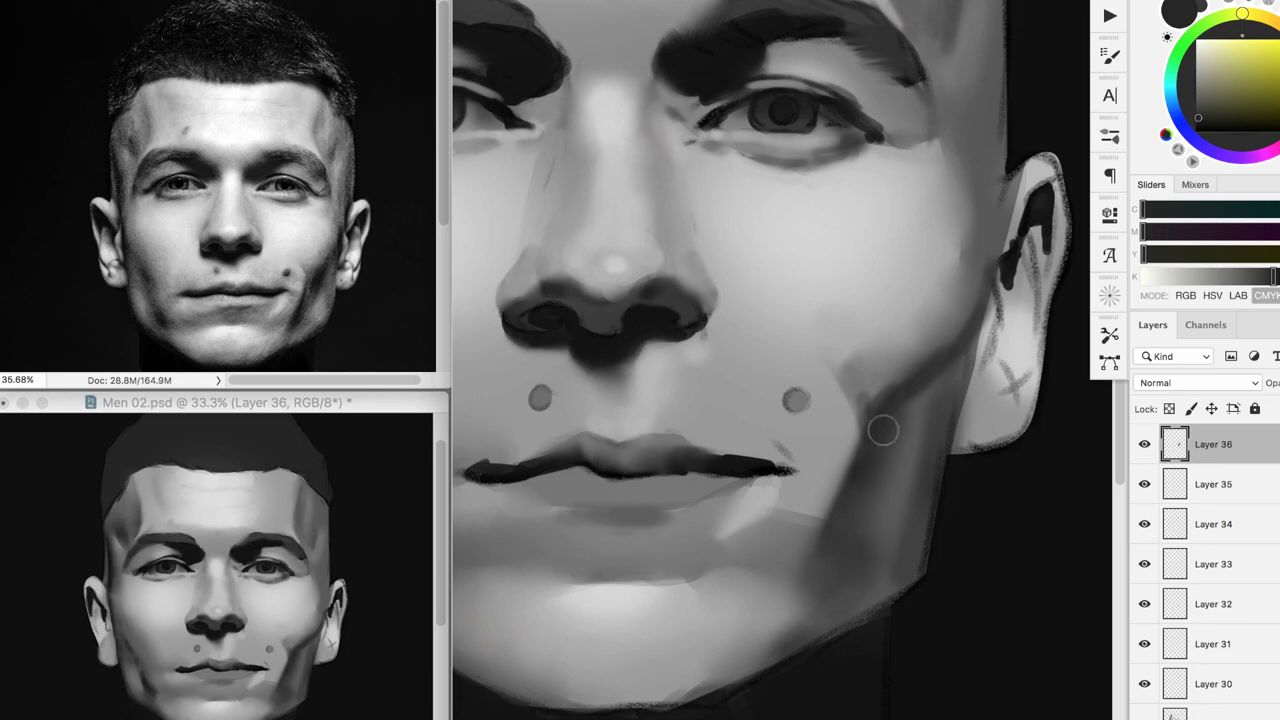